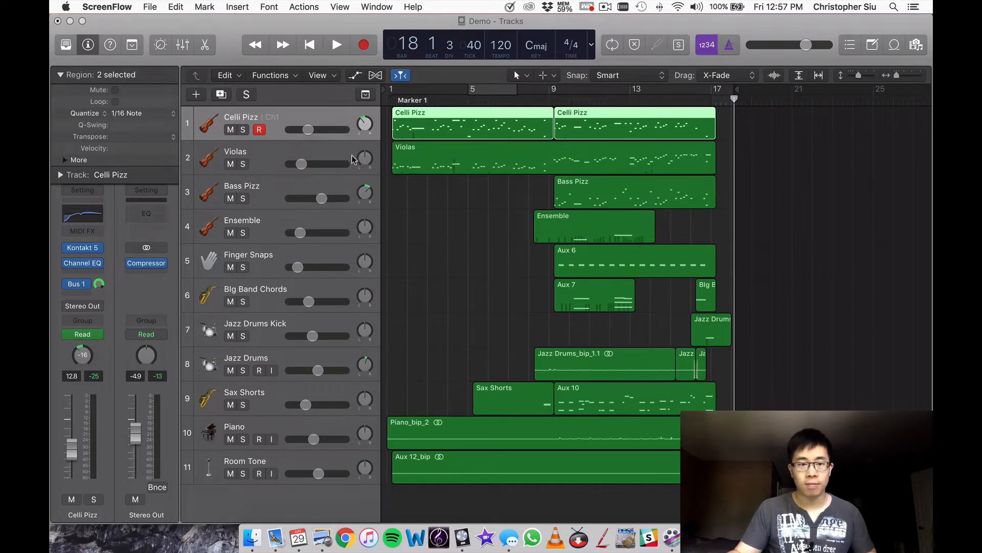
Play the Celli Pizz track soloed from bar 1, add the Violas track to the solo, stop playback and unsolo both.
{"action": "left_click", "coordinate": [322, 155]}
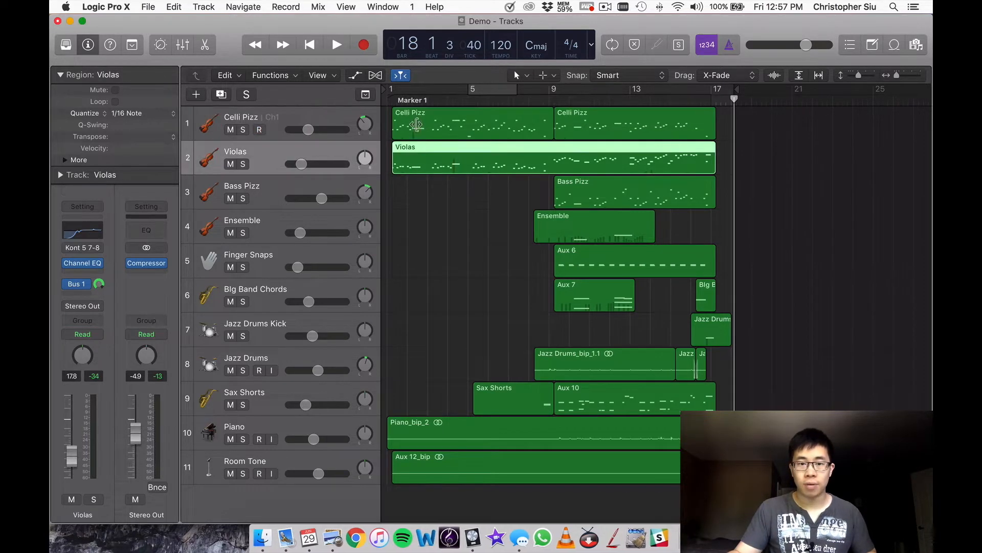
{"action": "left_click", "coordinate": [386, 92]}
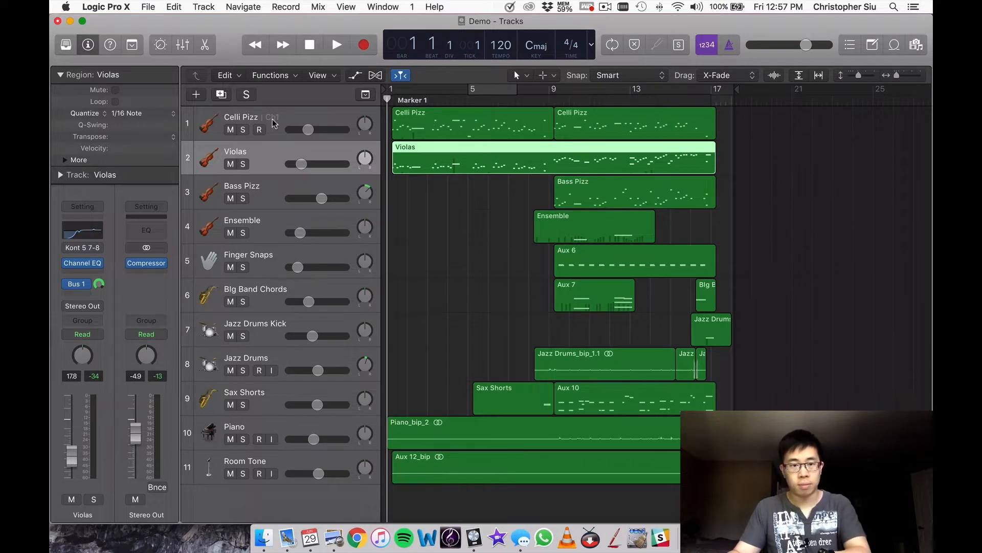
{"action": "left_click", "coordinate": [244, 130]}
{"action": "key", "text": "space"}
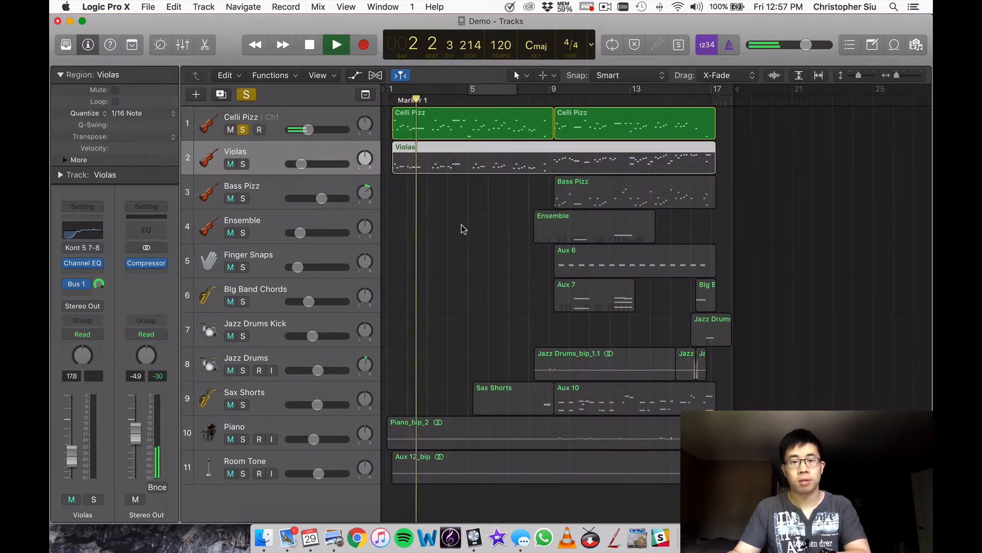
{"action": "left_click", "coordinate": [243, 164]}
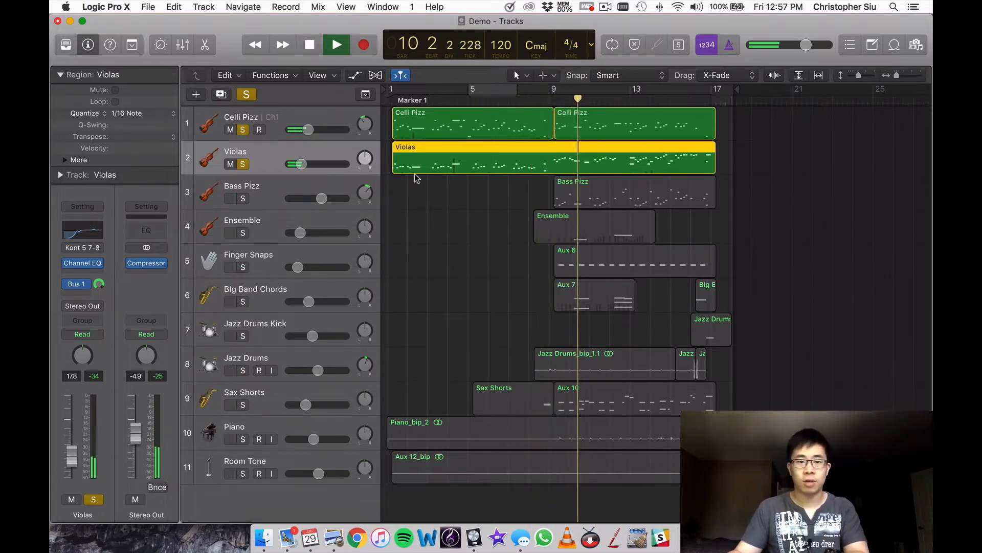
{"action": "key", "text": "space"}
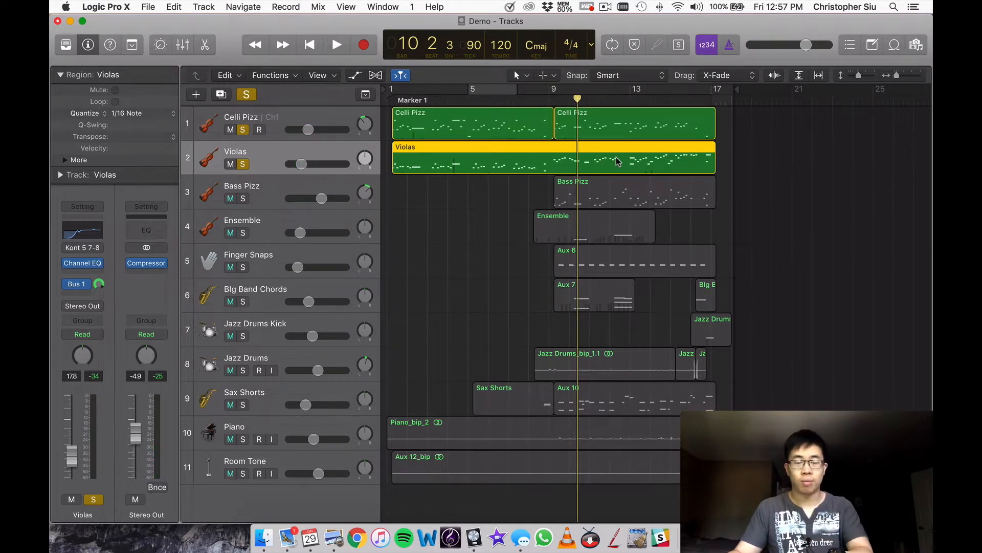
{"action": "left_click", "coordinate": [243, 129]}
{"action": "left_click", "coordinate": [243, 163]}
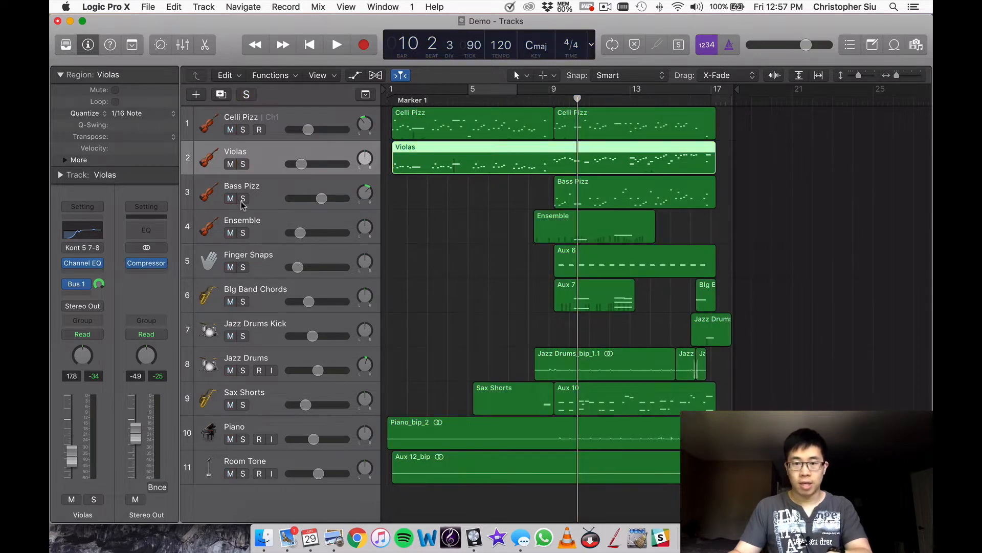
Play the Bass Pizz and Celli Pizz tracks soloed together from bar 9, stop playback and unsolo both.
{"action": "left_click_drag", "start_coordinate": [578, 99], "coordinate": [549, 100]}
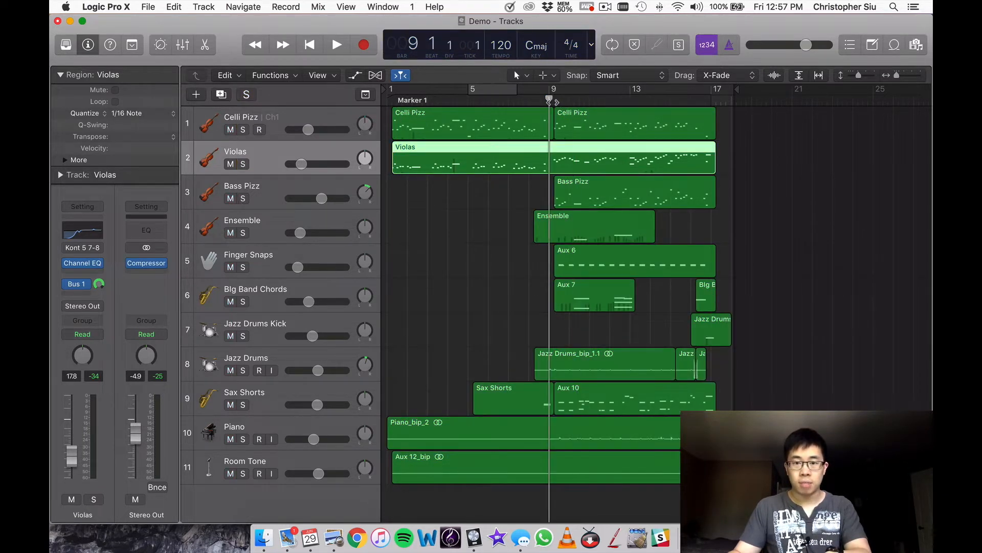
{"action": "left_click", "coordinate": [242, 198]}
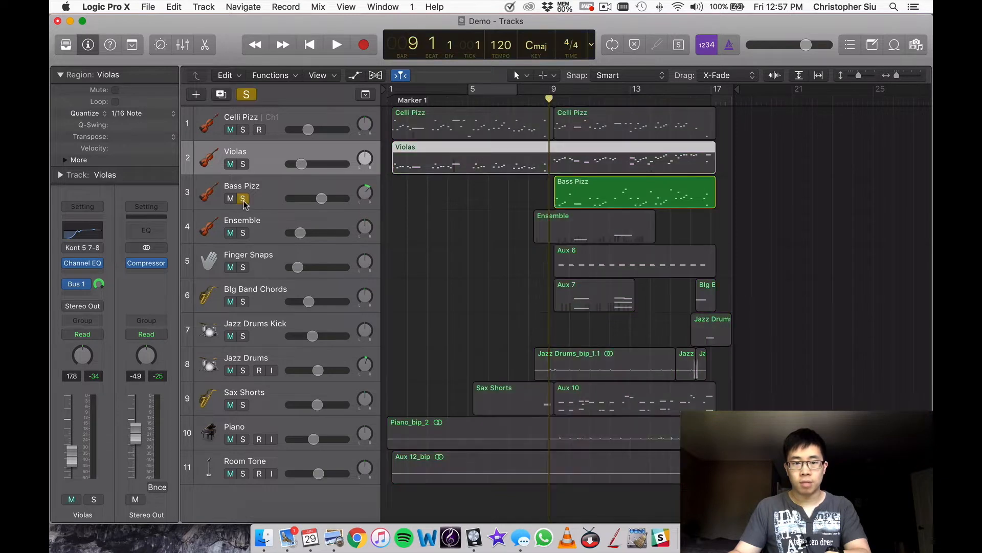
{"action": "left_click", "coordinate": [242, 130]}
{"action": "key", "text": "space"}
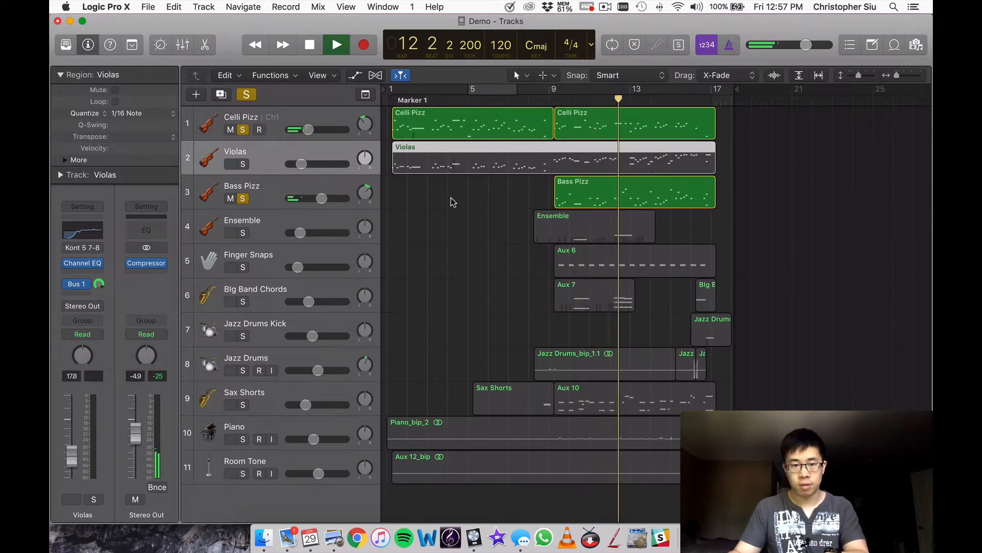
{"action": "key", "text": "space"}
{"action": "left_click", "coordinate": [243, 130]}
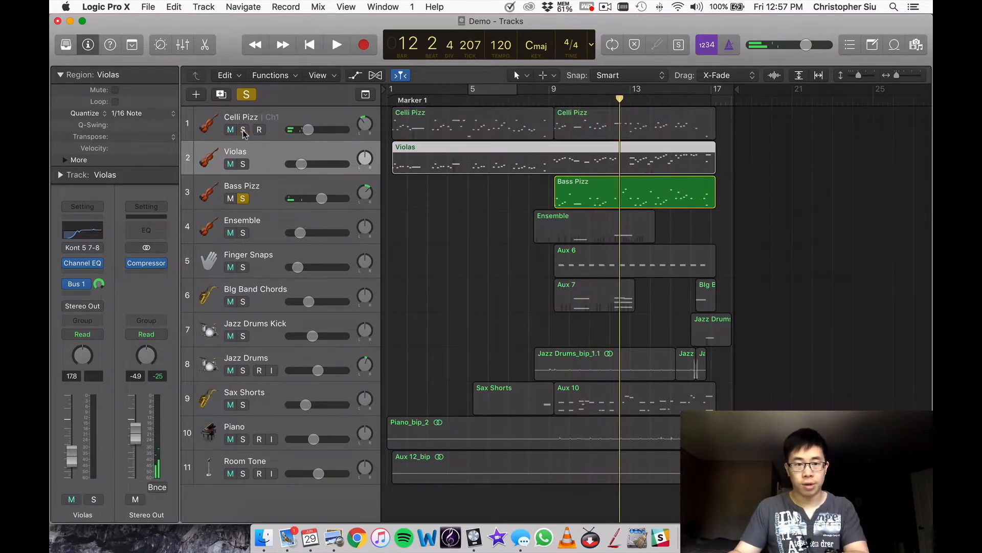
{"action": "left_click", "coordinate": [243, 198]}
Solo the Ensemble track and listen to it from around bar 10 before stopping playback.
{"action": "left_click", "coordinate": [243, 233]}
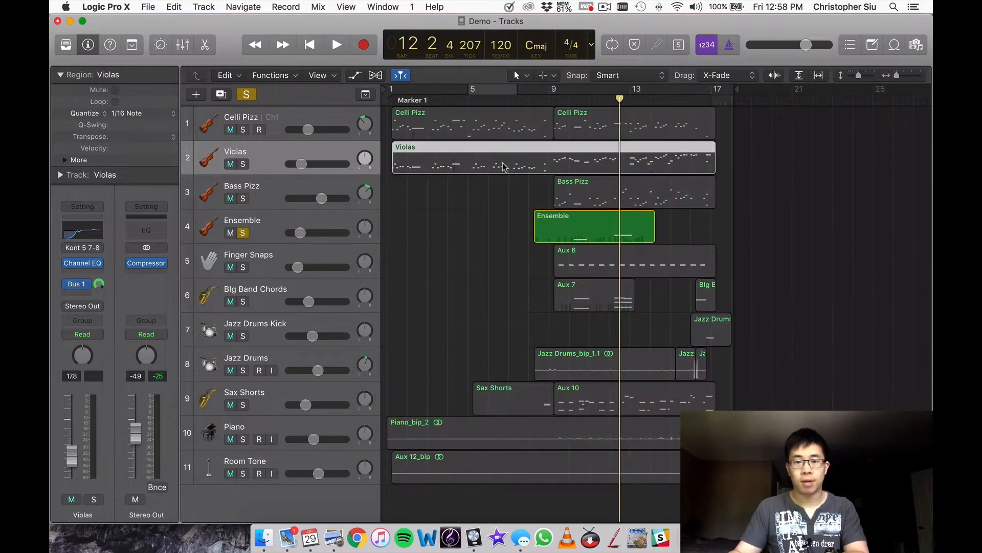
{"action": "left_click", "coordinate": [567, 99]}
{"action": "key", "text": "space"}
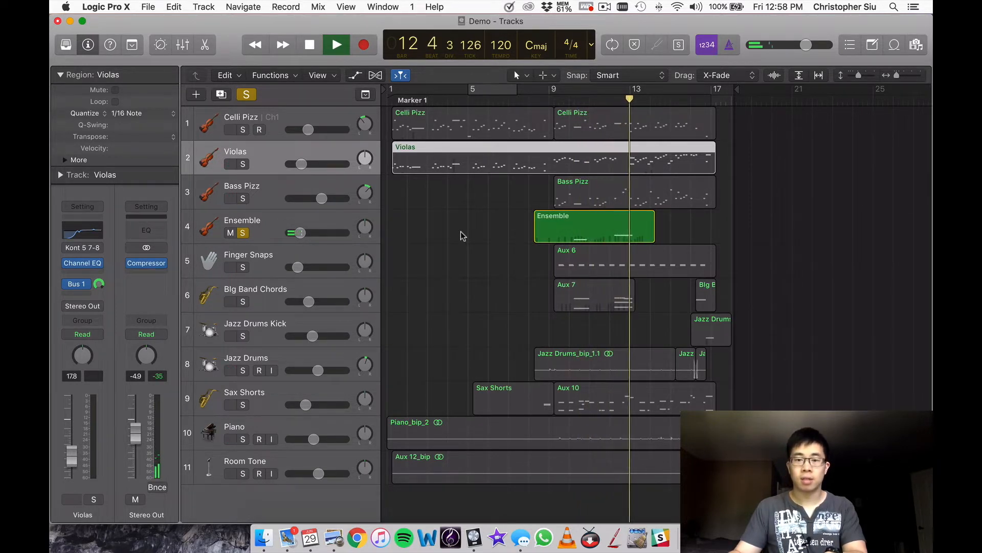
{"action": "key", "text": "space"}
Add Big Band Chords to the Ensemble solo, listen to both from bar 10, stop playback and clear all solos.
{"action": "left_click", "coordinate": [306, 217]}
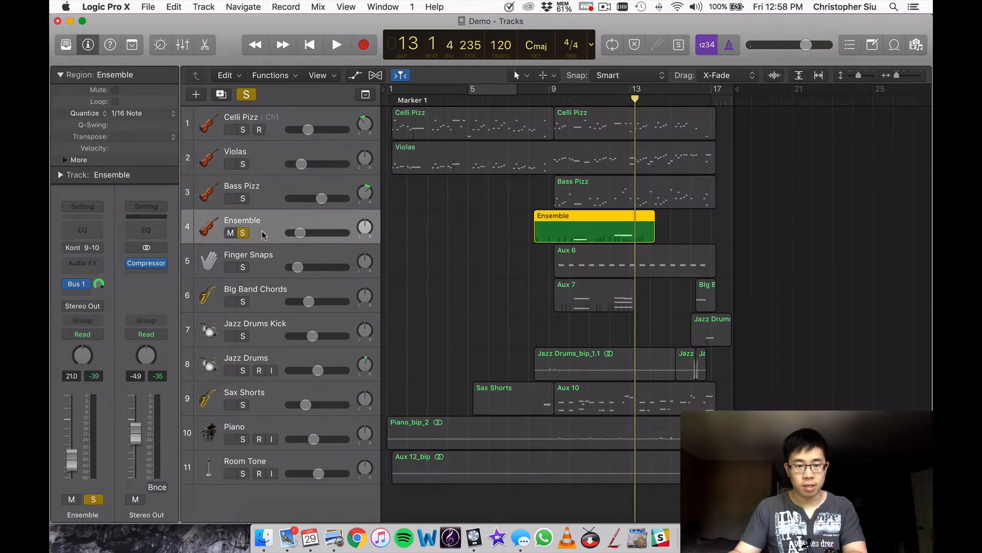
{"action": "left_click", "coordinate": [265, 295], "text": "super"}
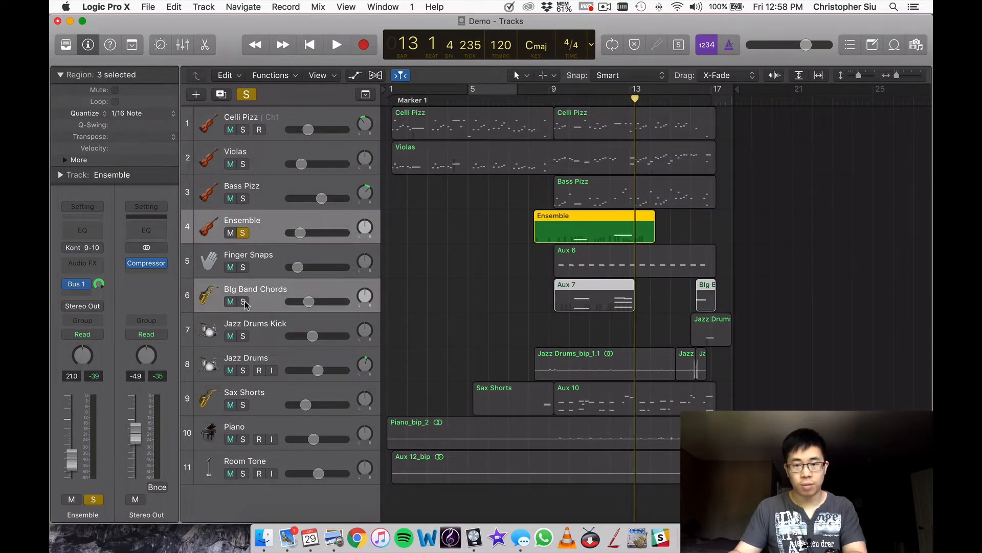
{"action": "left_click", "coordinate": [243, 302]}
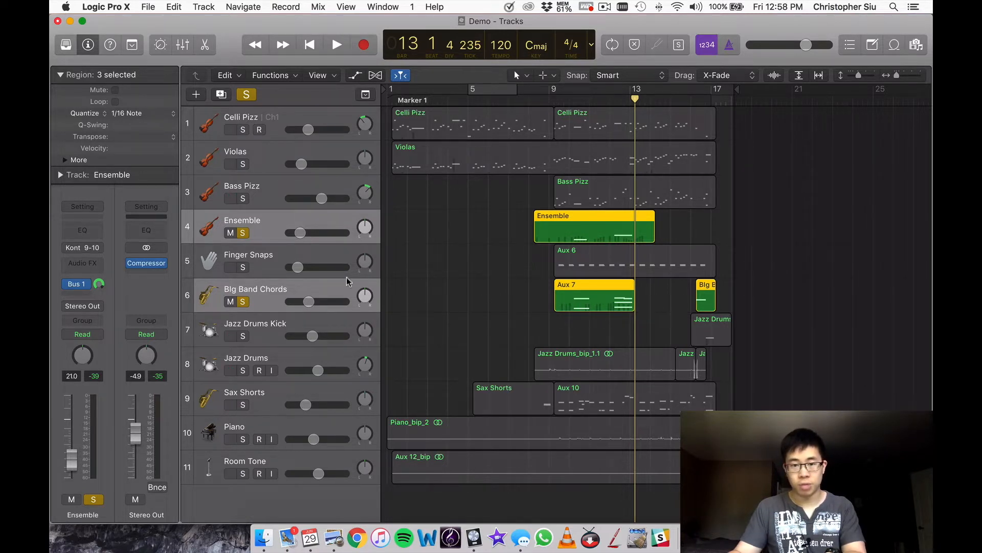
{"action": "left_click", "coordinate": [568, 98]}
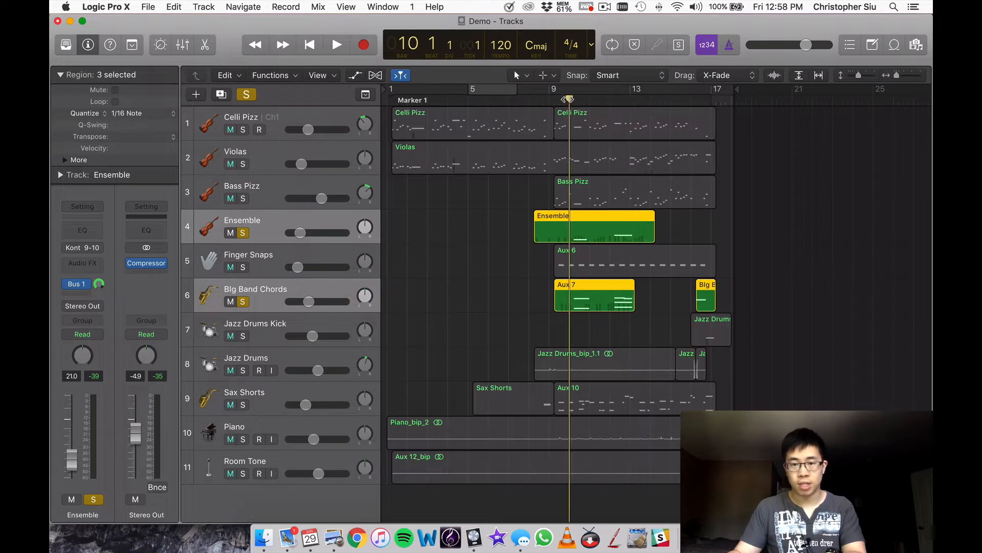
{"action": "key", "text": "space"}
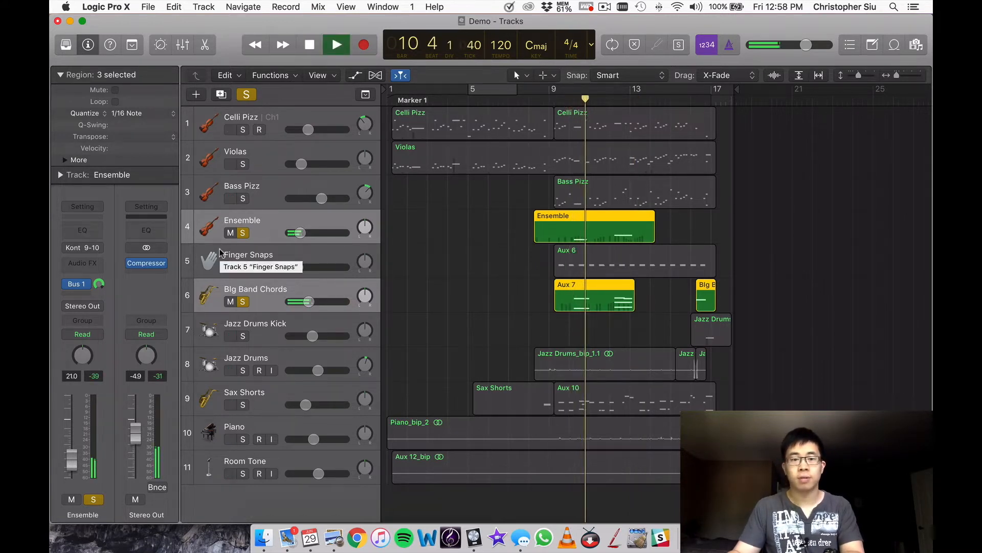
{"action": "key", "text": "space"}
{"action": "key", "text": "space"}
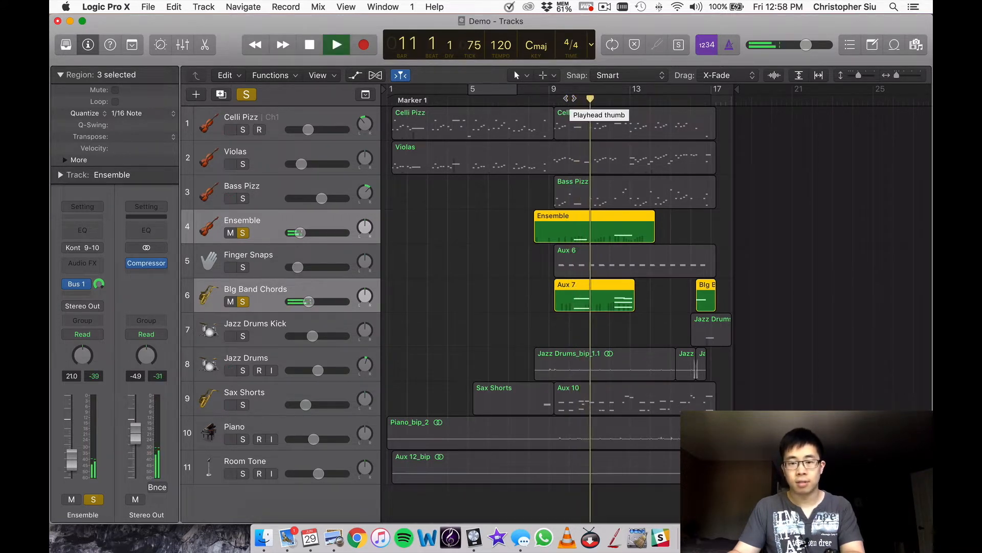
{"action": "key", "text": "super+Right"}
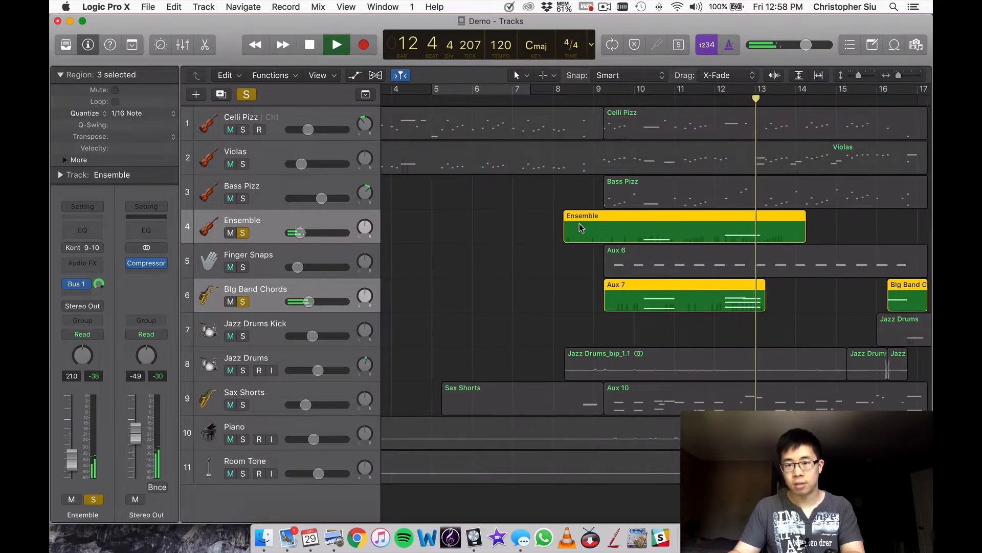
{"action": "key", "text": "space"}
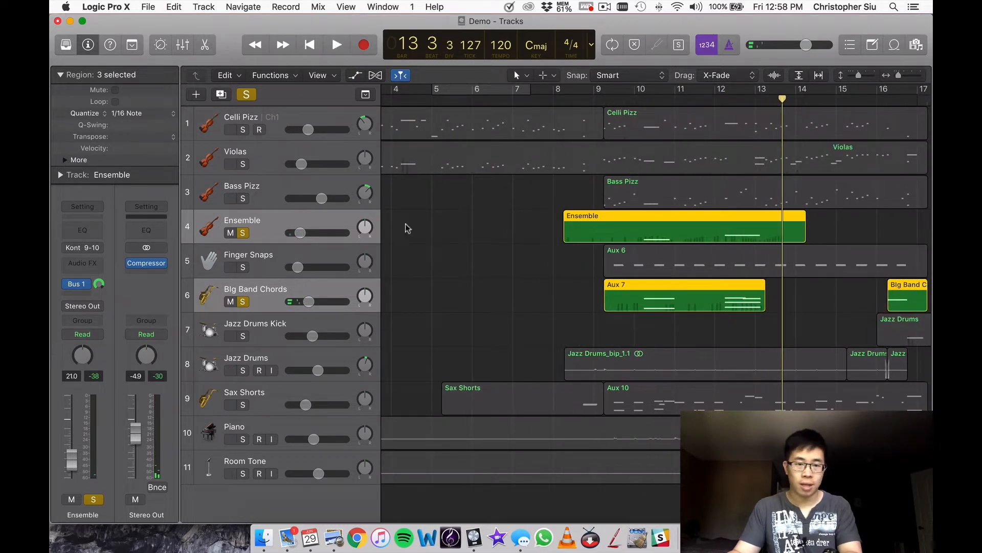
{"action": "left_click", "coordinate": [246, 94]}
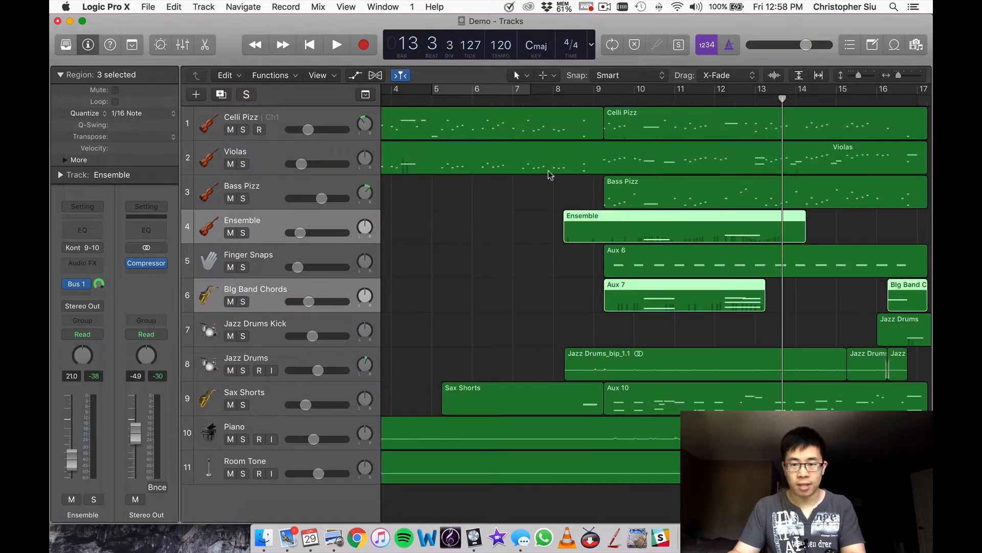
Listen to the Finger Snaps track soloed from about bar 9, stop playback and unsolo it.
{"action": "scroll", "coordinate": [611, 210], "scroll_direction": "right", "scroll_amount": 3}
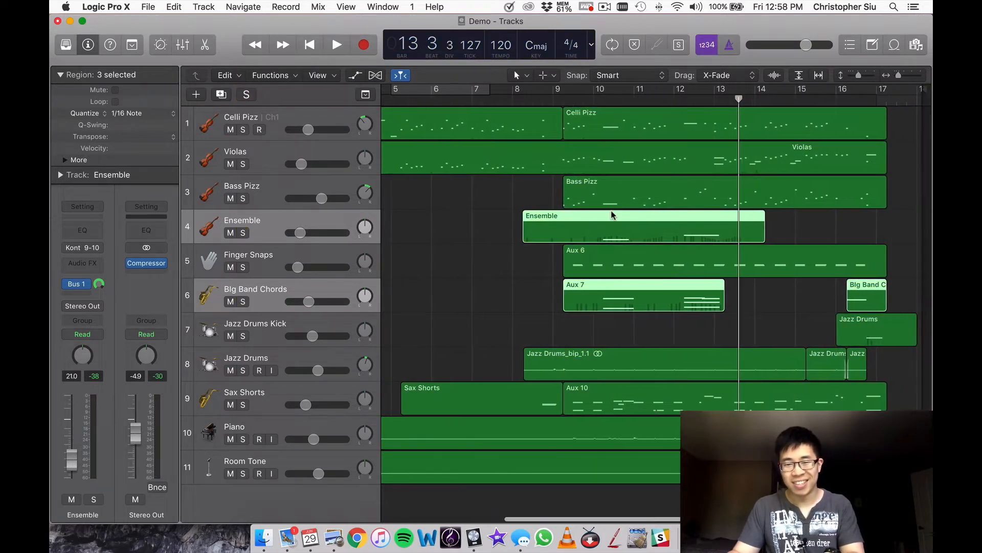
{"action": "left_click", "coordinate": [244, 267]}
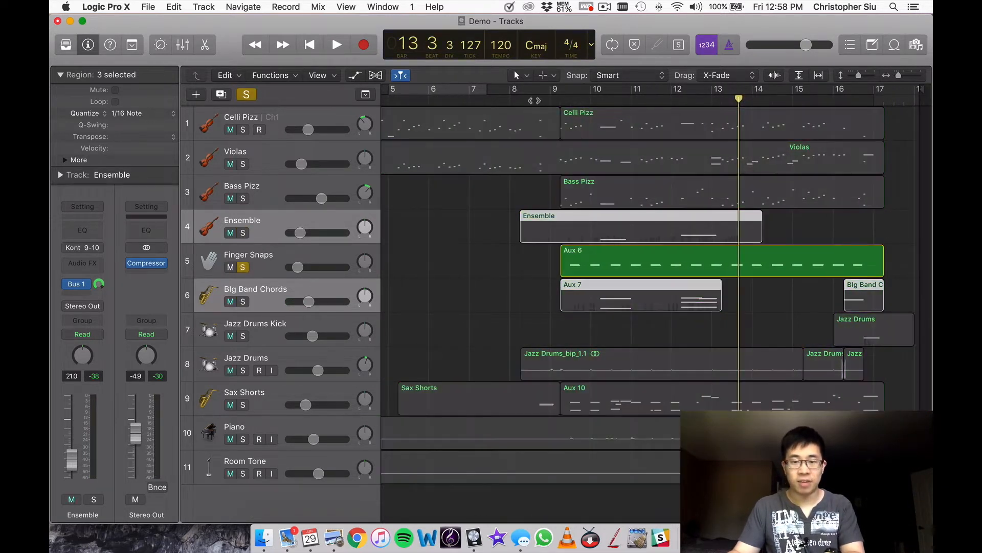
{"action": "double_click", "coordinate": [559, 100]}
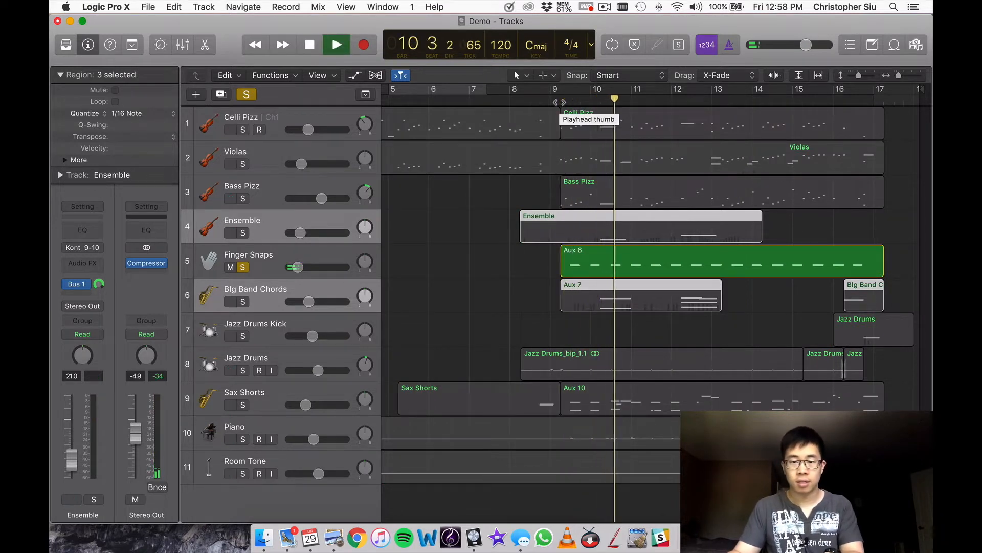
{"action": "key", "text": "space"}
{"action": "left_click", "coordinate": [243, 267]}
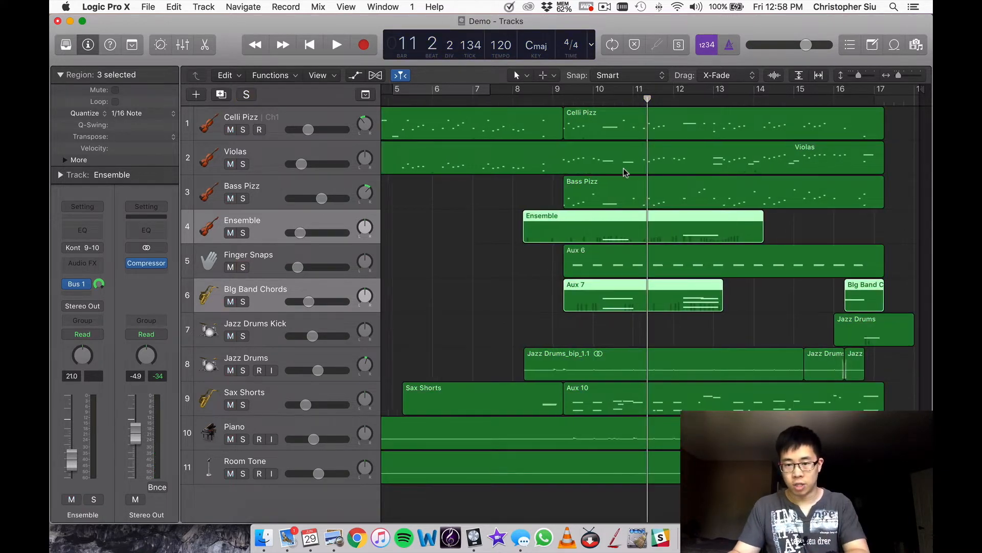
Play the Jazz Drums track soloed, add Jazz Drums Kick to the solo for the ending, stop playback and unsolo both.
{"action": "key", "text": "super+Left"}
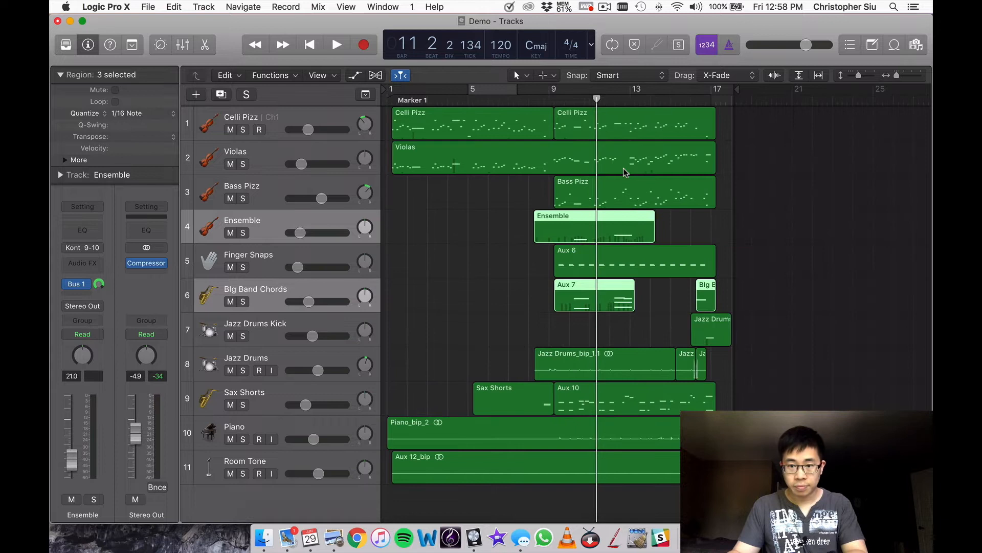
{"action": "left_click", "coordinate": [664, 299]}
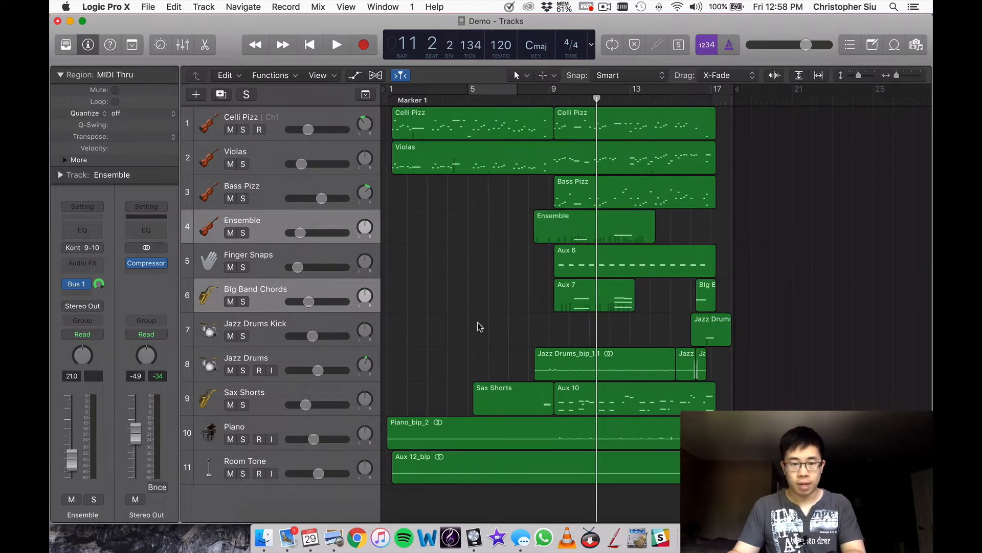
{"action": "left_click", "coordinate": [260, 353]}
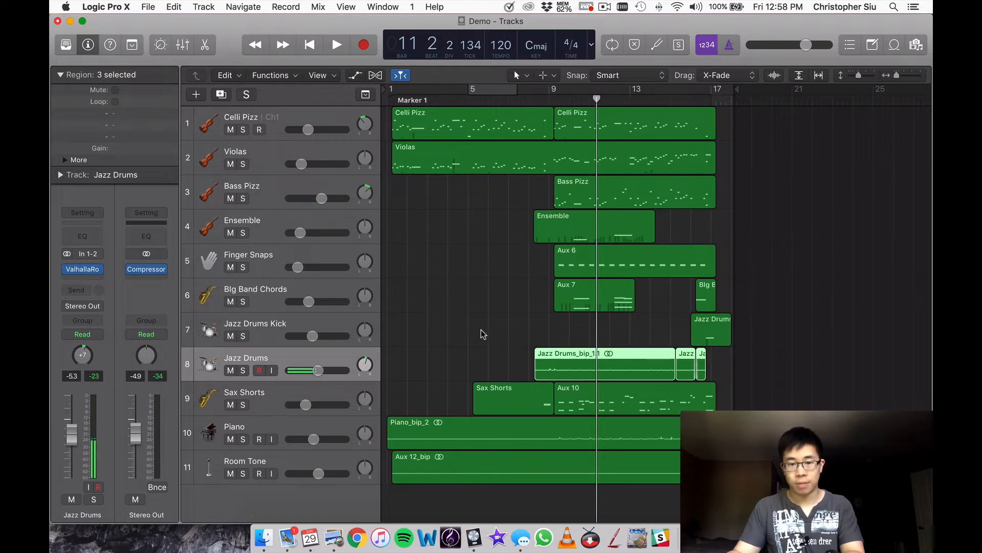
{"action": "left_click", "coordinate": [246, 374]}
{"action": "key", "text": "space"}
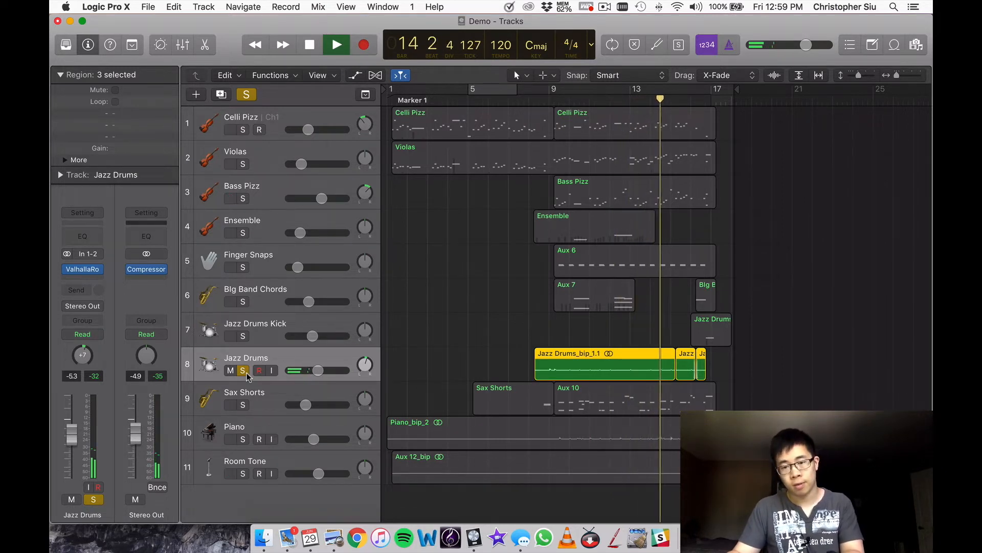
{"action": "left_click", "coordinate": [247, 338]}
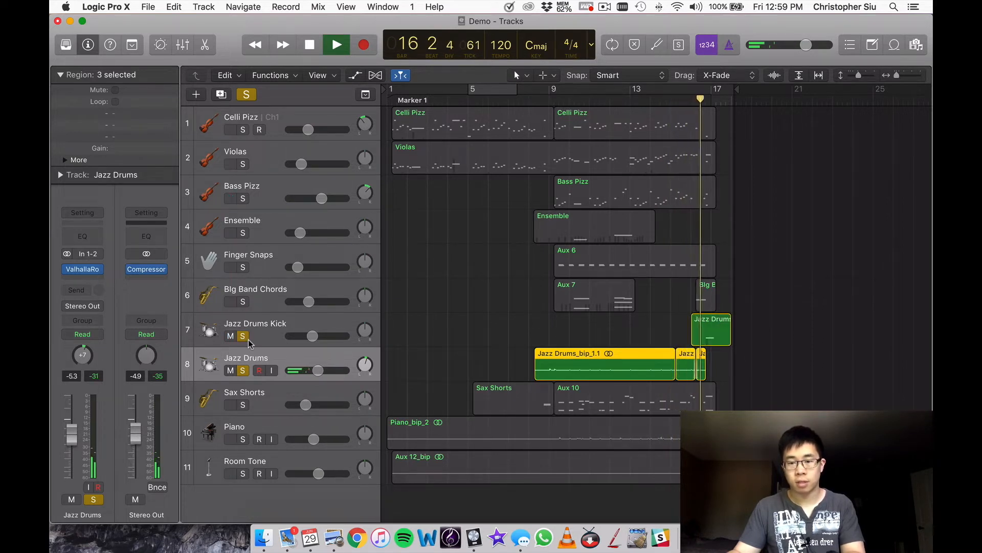
{"action": "key", "text": "space"}
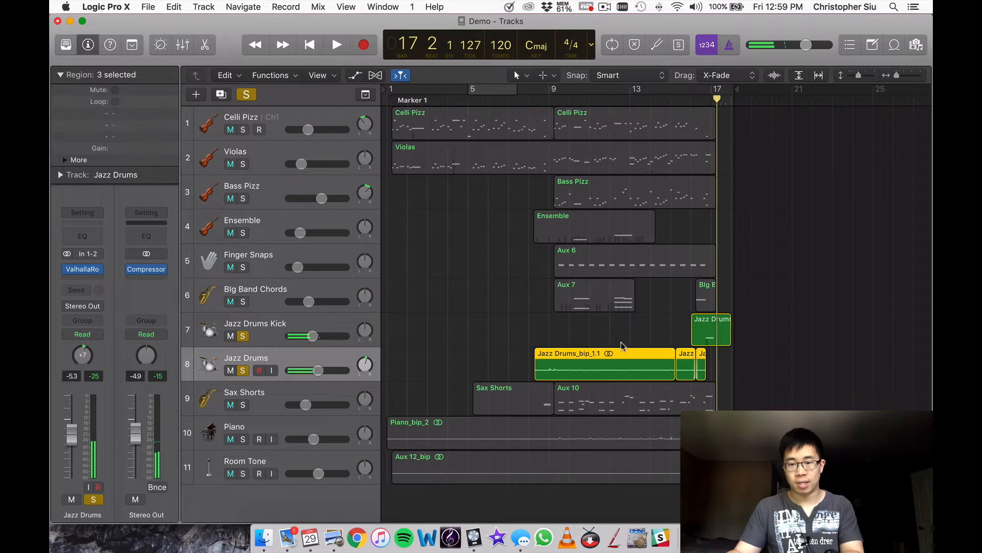
{"action": "left_click", "coordinate": [254, 340]}
{"action": "left_click", "coordinate": [242, 336]}
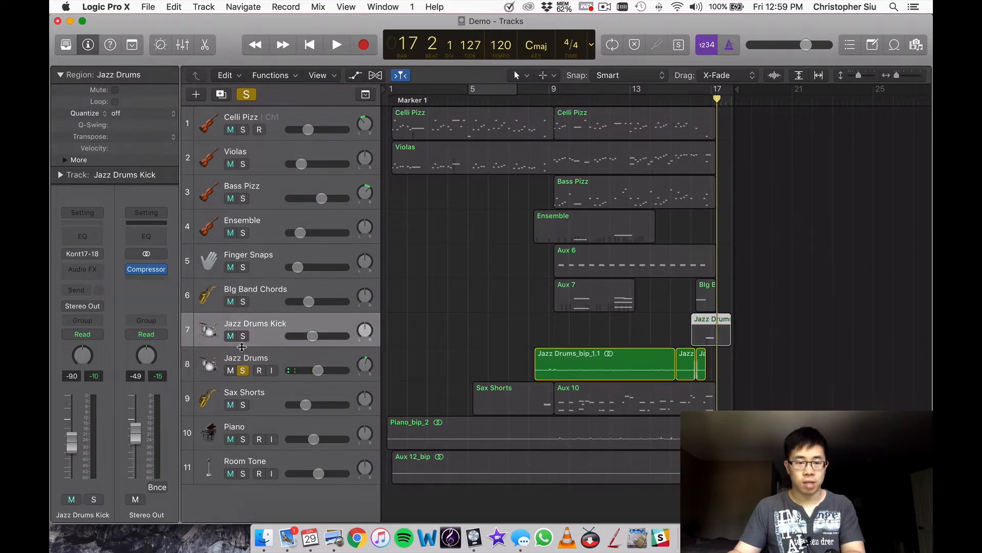
{"action": "left_click", "coordinate": [243, 370]}
Play the ending with all tracks from bar 16 and stop playback.
{"action": "left_click", "coordinate": [693, 92]}
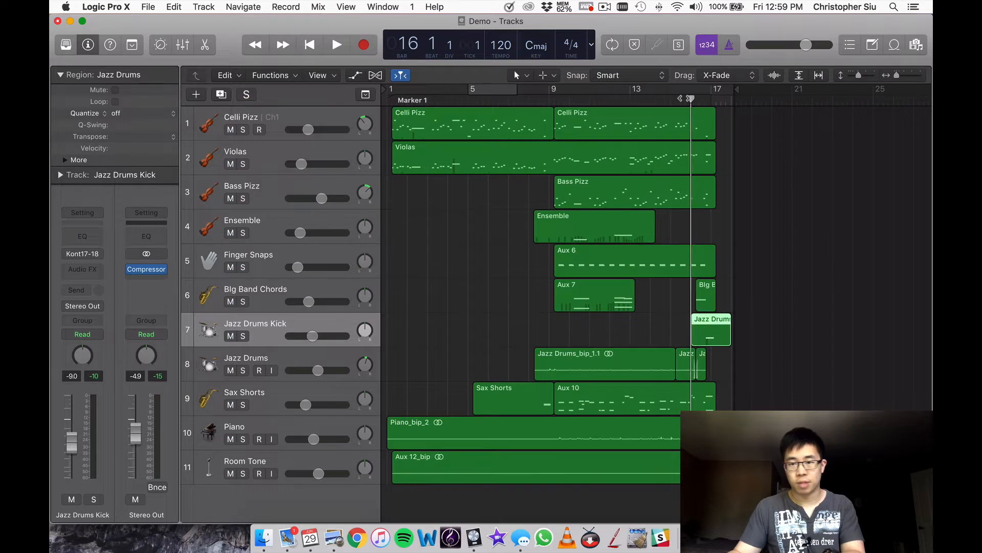
{"action": "key", "text": "space"}
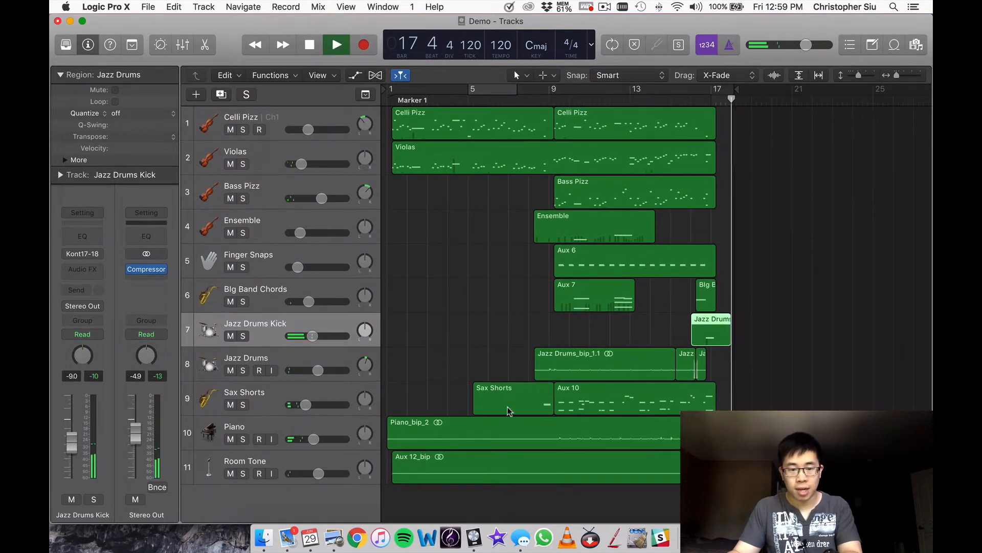
{"action": "key", "text": "space"}
Listen to the Sax Shorts track soloed from about bar 8, clear the solo and play on briefly with all tracks from bar 12.
{"action": "left_click", "coordinate": [260, 404]}
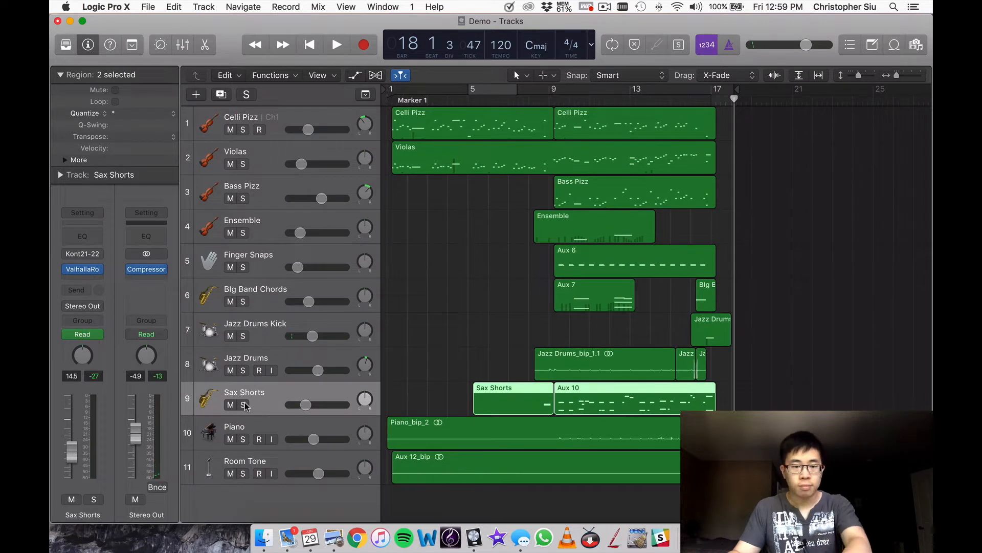
{"action": "left_click", "coordinate": [243, 405]}
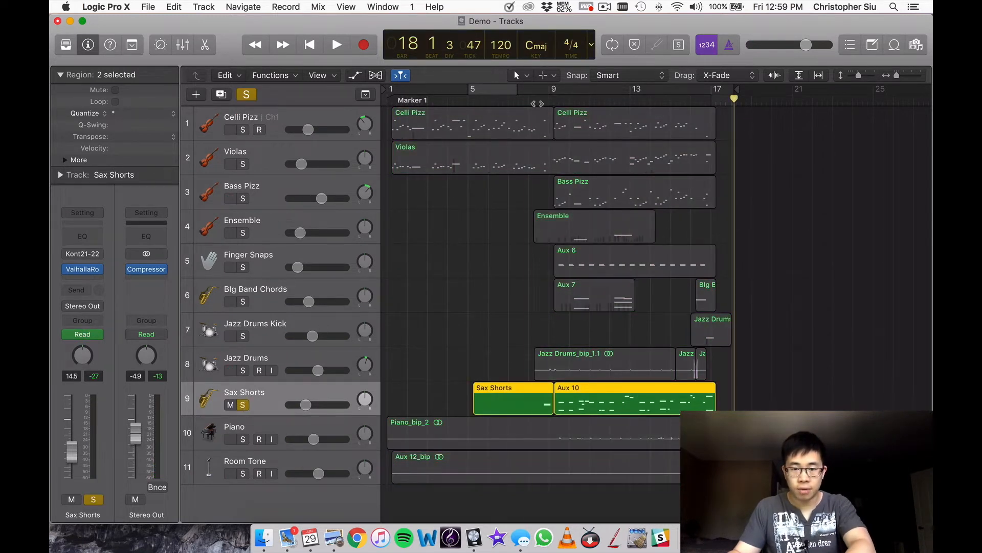
{"action": "left_click", "coordinate": [537, 104]}
{"action": "key", "text": "space"}
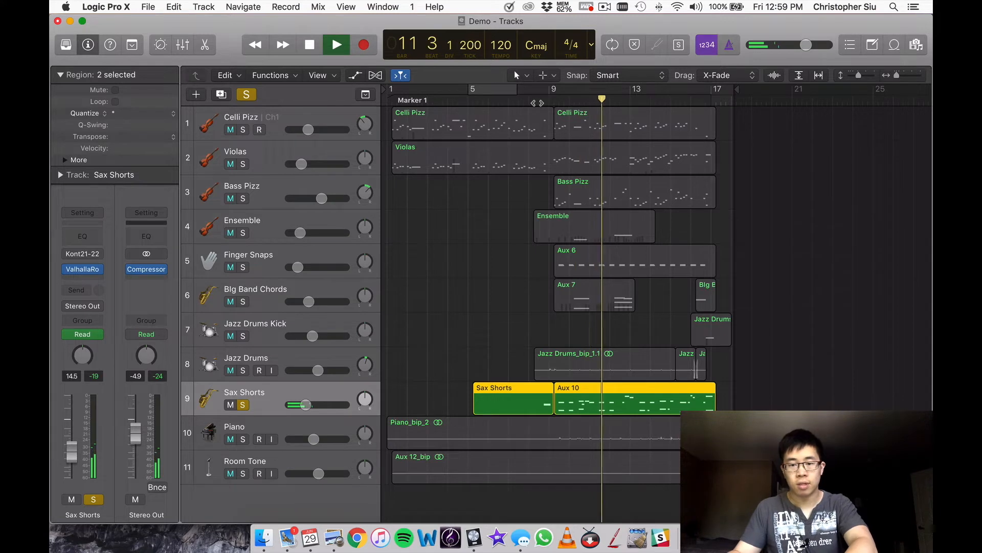
{"action": "key", "text": "space"}
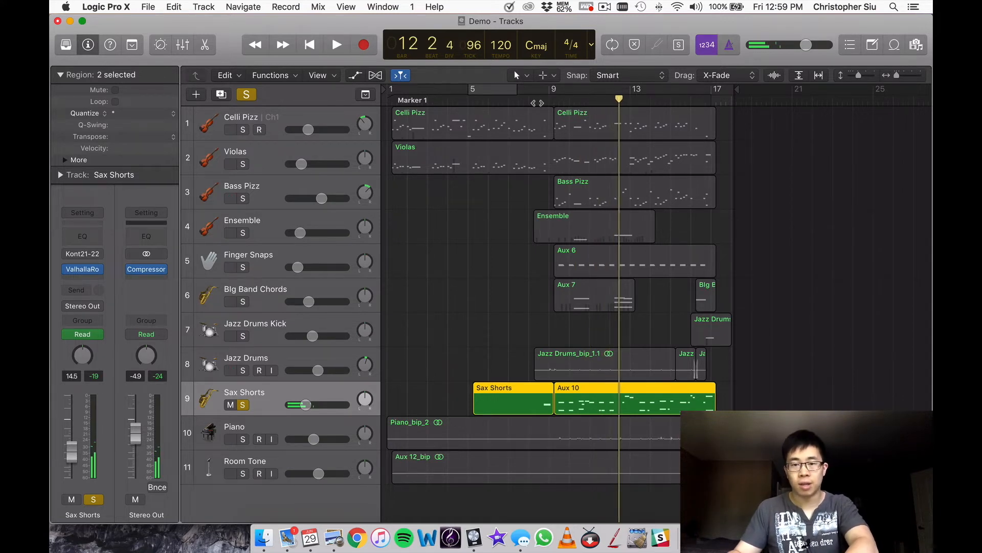
{"action": "left_click", "coordinate": [246, 95]}
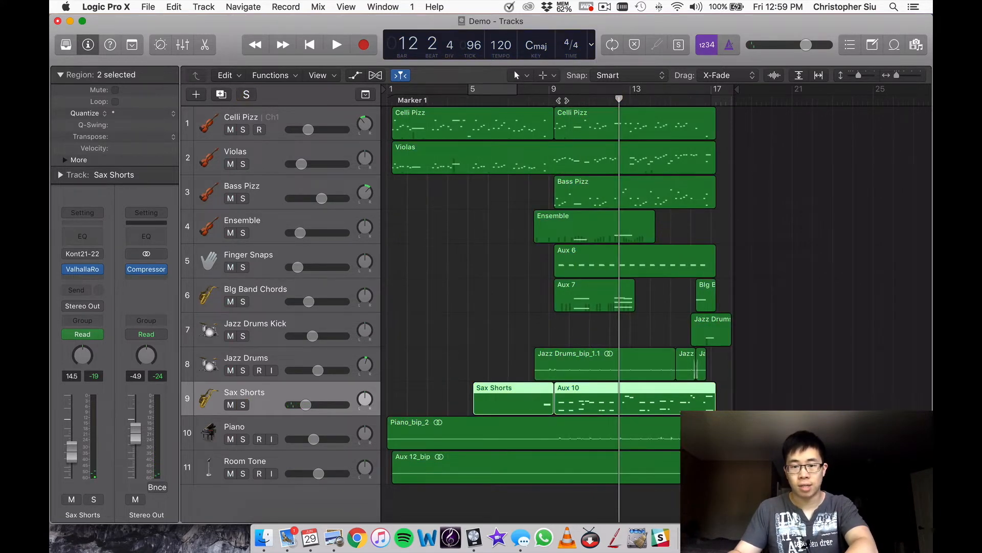
{"action": "key", "text": "space"}
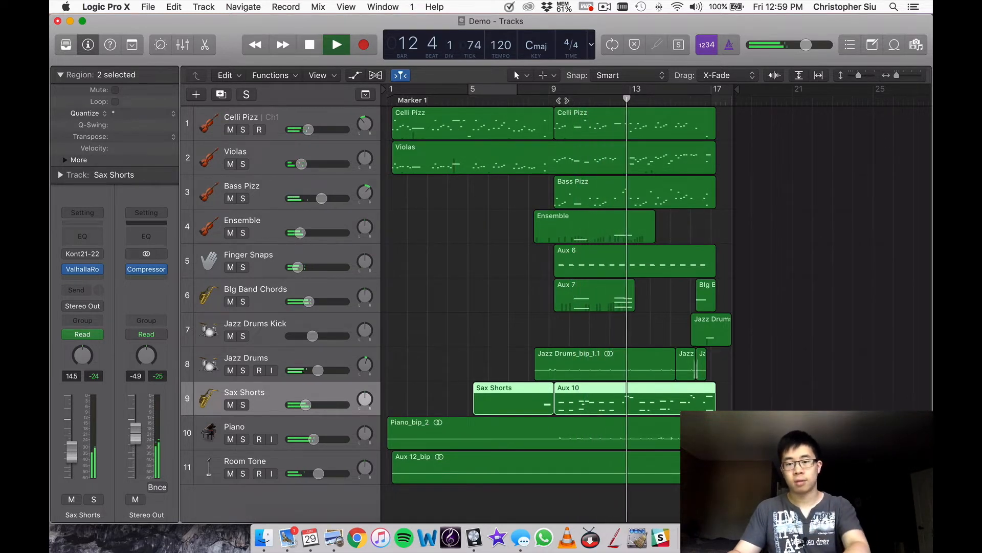
{"action": "key", "text": "space"}
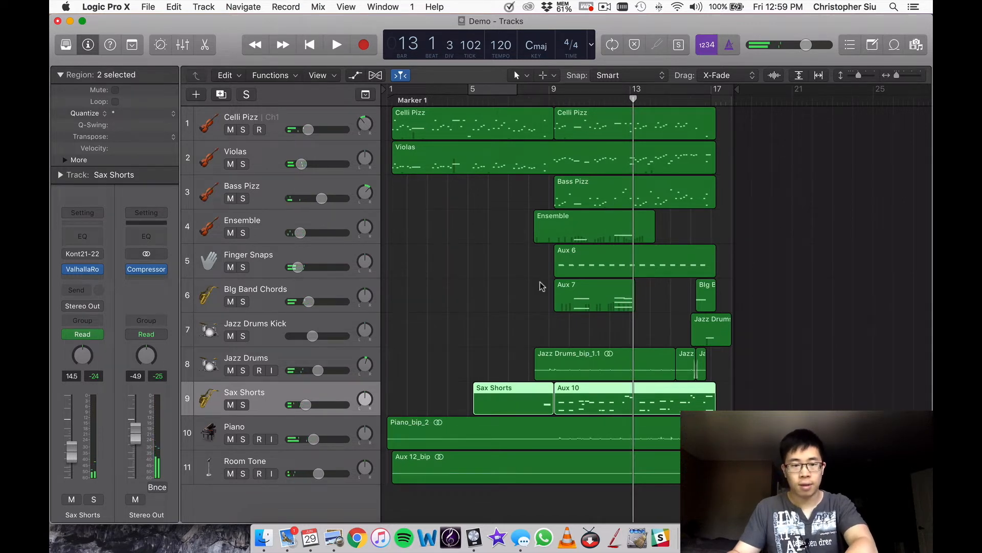
Solo the Piano track, listen to it from bar 13 to the ending and stop playback.
{"action": "left_click", "coordinate": [286, 428]}
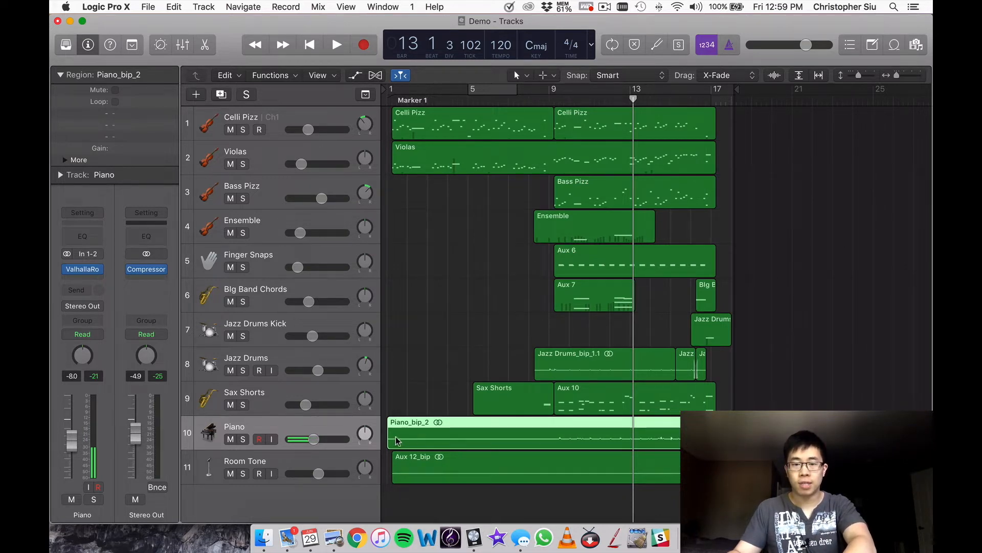
{"action": "left_click", "coordinate": [244, 439]}
{"action": "key", "text": "space"}
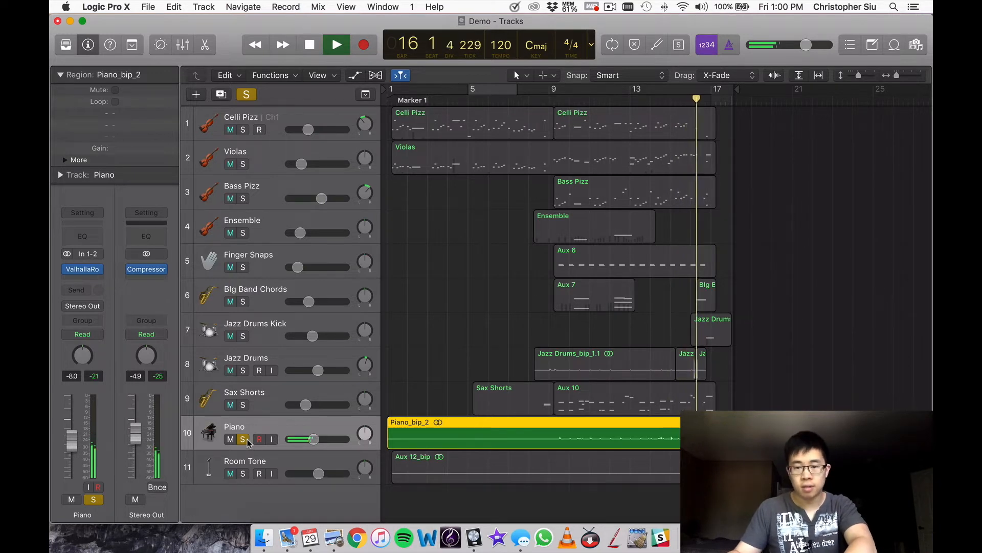
{"action": "key", "text": "space"}
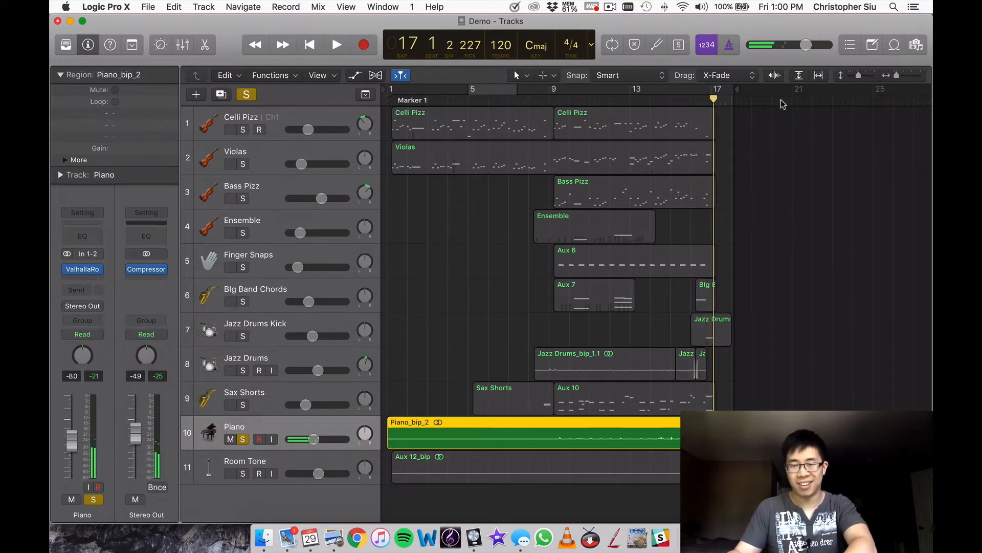
Return to bar 12, unsolo the Piano track and play all tracks through to bar 17.
{"action": "left_click", "coordinate": [603, 102]}
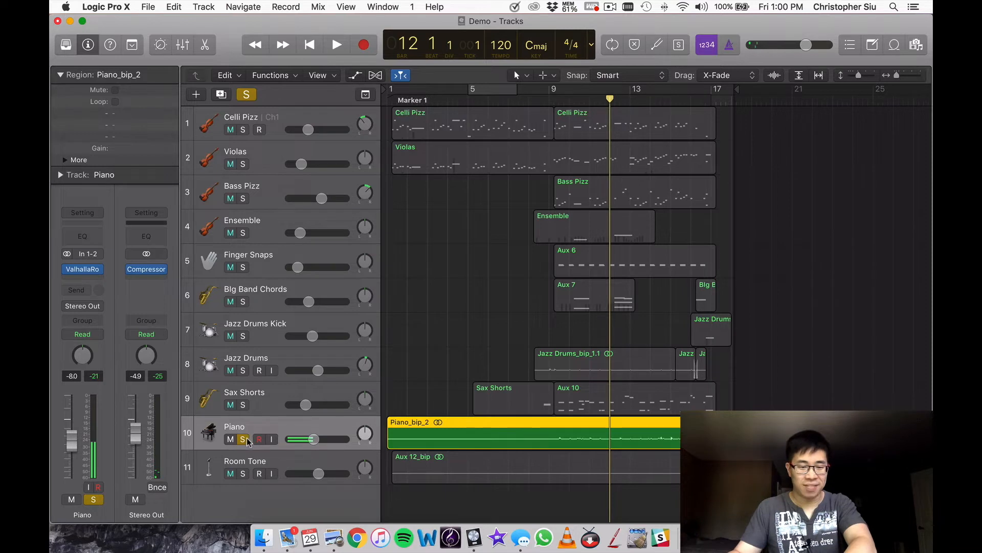
{"action": "key", "text": "space"}
{"action": "left_click", "coordinate": [247, 441]}
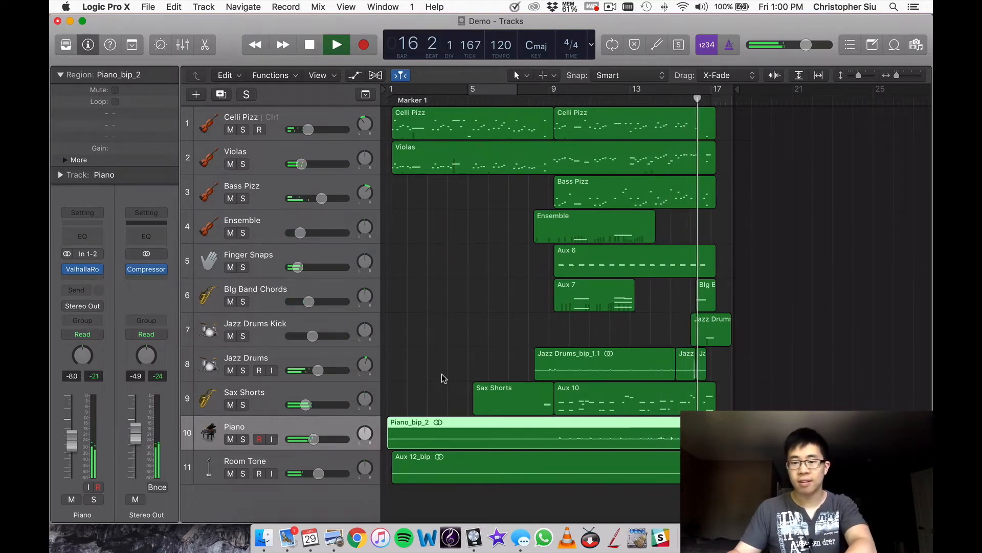
{"action": "key", "text": "space"}
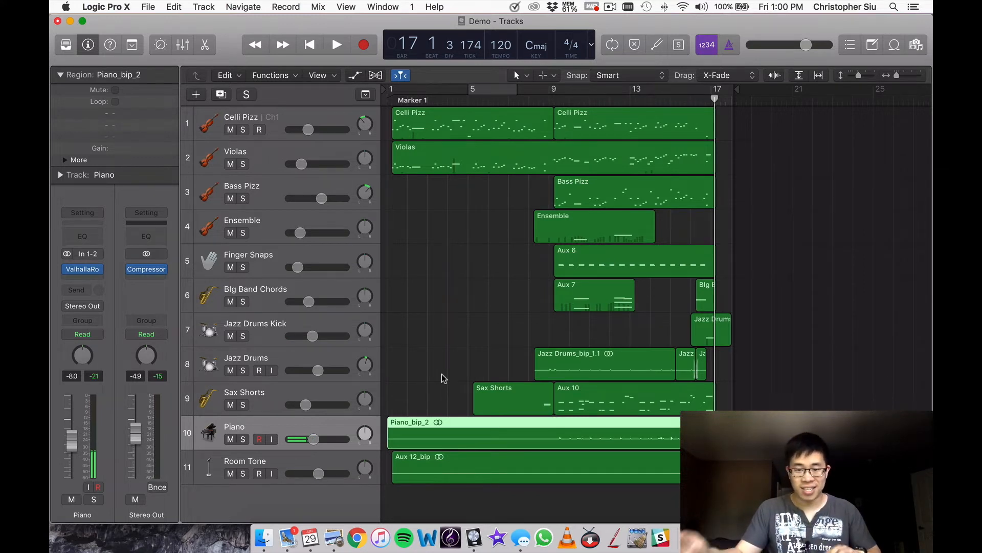
Solo the Room Tone track and extend the start of its region back to bar 1.
{"action": "left_click", "coordinate": [244, 474]}
{"action": "left_click", "coordinate": [265, 466]}
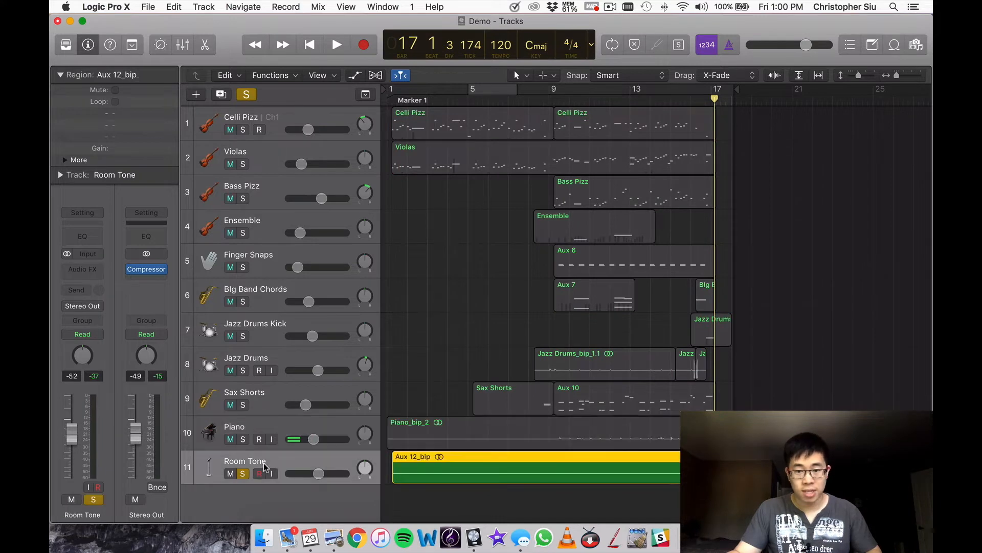
{"action": "key", "text": "super+Right"}
{"action": "key", "text": "super+Right"}
{"action": "key", "text": "super+Right"}
{"action": "key", "text": "super+Right"}
{"action": "key", "text": "super+Left"}
{"action": "key", "text": "super+Left"}
{"action": "scroll", "coordinate": [522, 425], "scroll_direction": "left", "scroll_amount": 5}
{"action": "scroll", "coordinate": [522, 425], "scroll_direction": "left", "scroll_amount": 4}
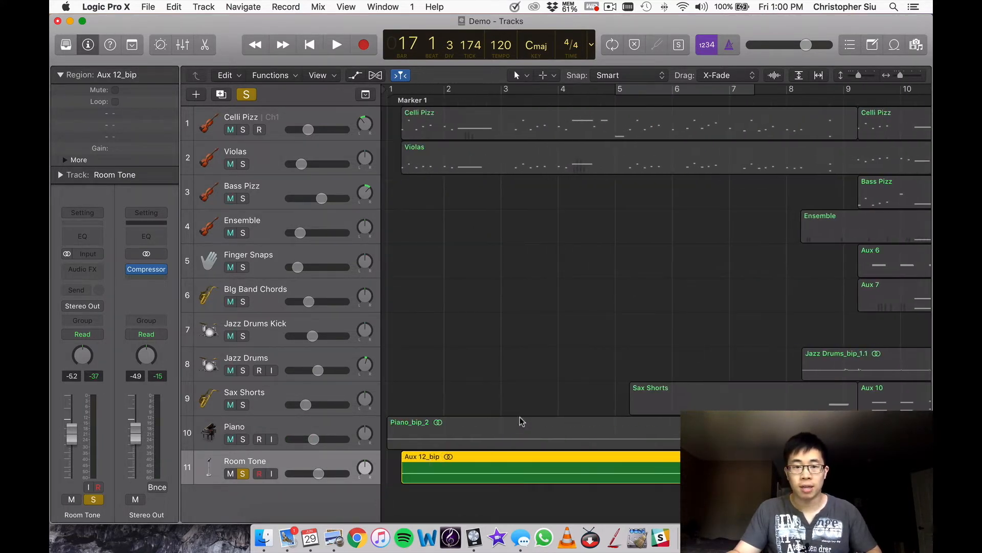
{"action": "left_click_drag", "start_coordinate": [404, 481], "coordinate": [389, 481]}
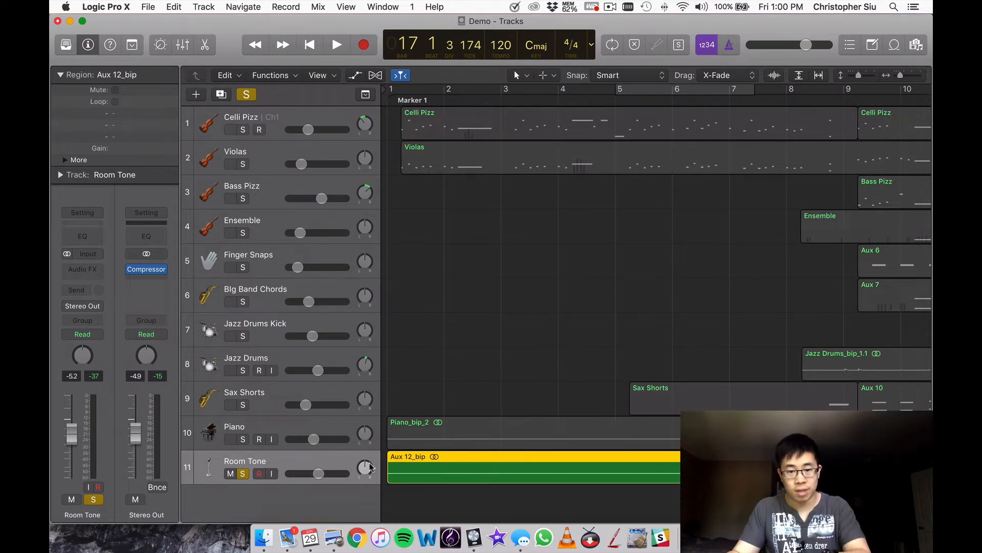
Raise the system volume, listen to the soloed Room Tone track from about bar 9, stop playback and unsolo it.
{"action": "key", "text": "XF86AudioRaiseVolume"}
{"action": "key", "text": "space"}
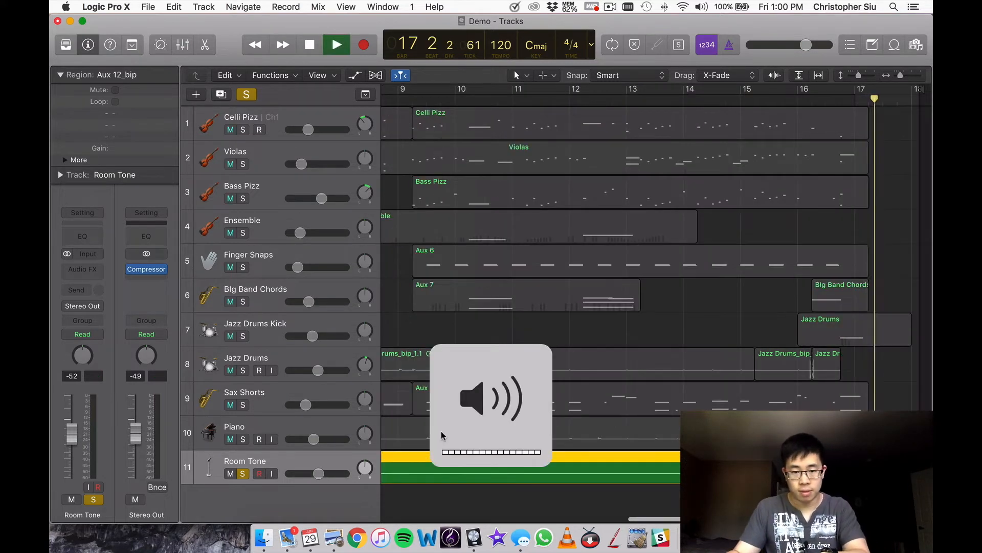
{"action": "double_click", "coordinate": [408, 98]}
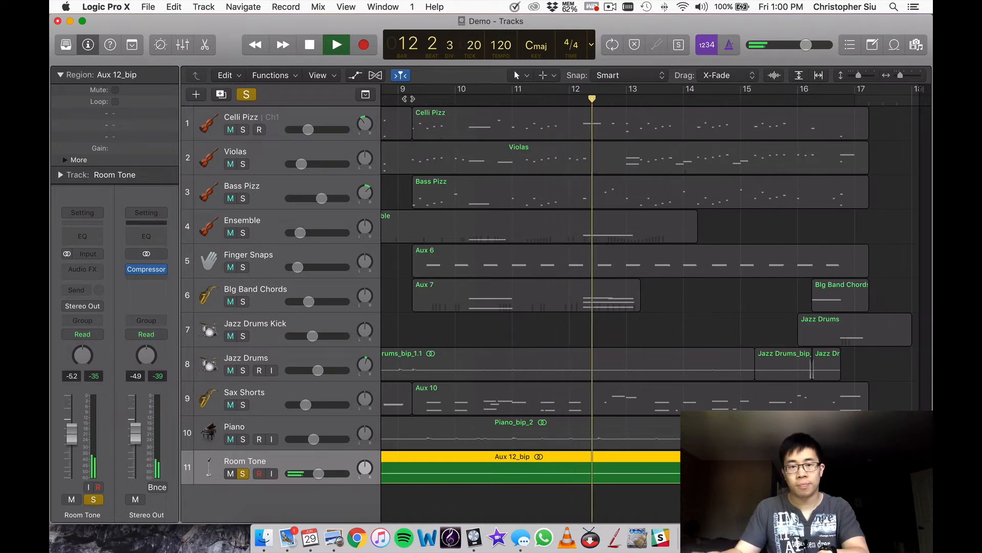
{"action": "key", "text": "space"}
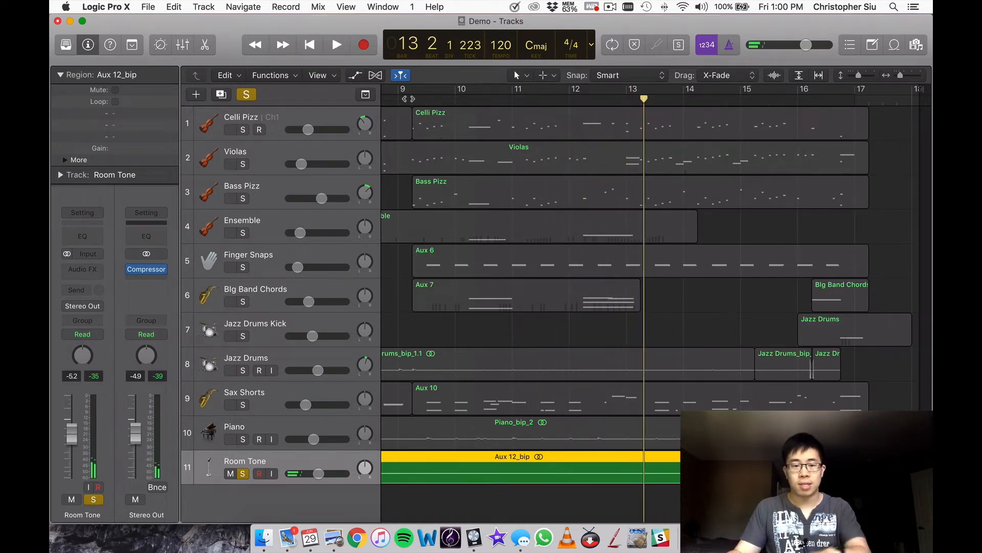
{"action": "key", "text": "super+Left"}
{"action": "key", "text": "super+Left"}
{"action": "key", "text": "super+Left"}
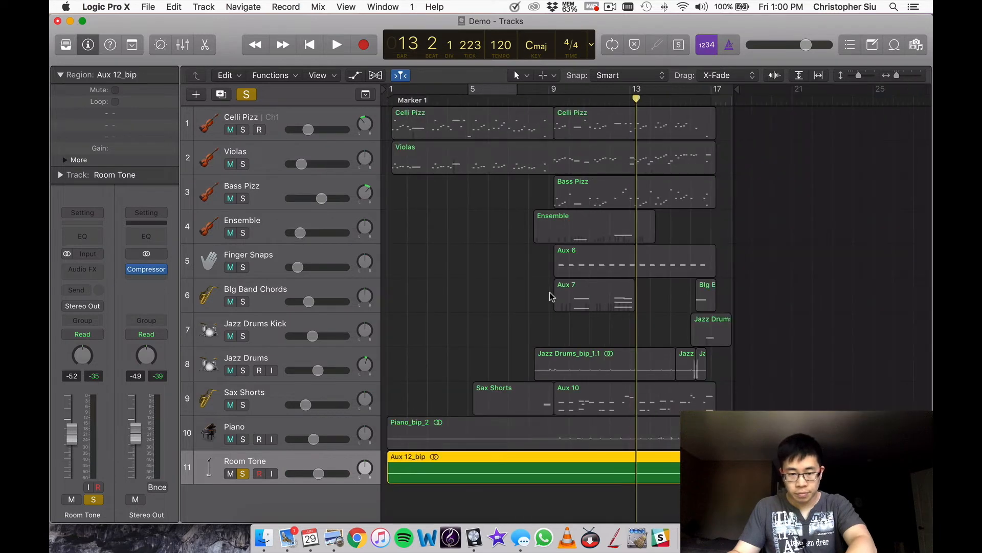
{"action": "left_click", "coordinate": [245, 473]}
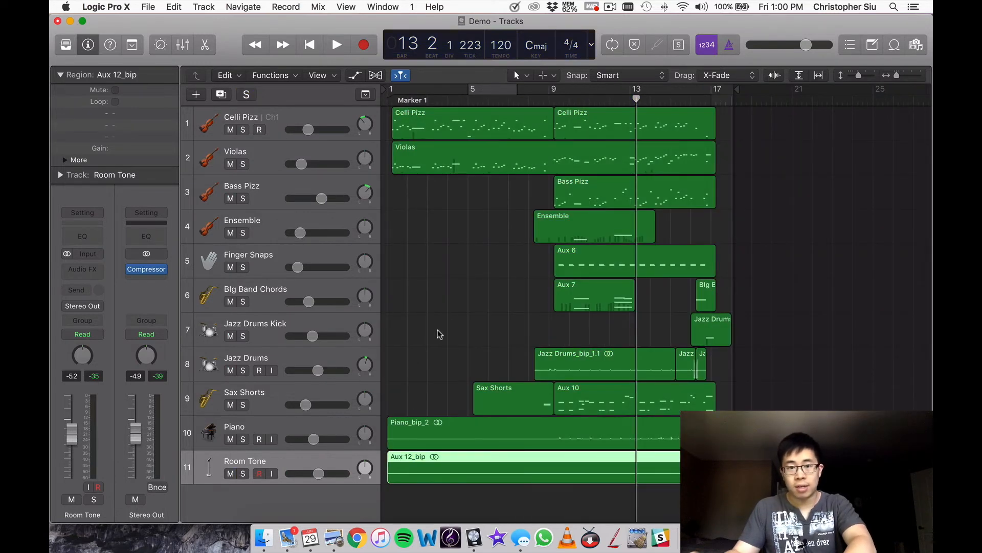
Play the whole arrangement from bar 1 to the end with all tracks and stop playback.
{"action": "key", "text": "Return"}
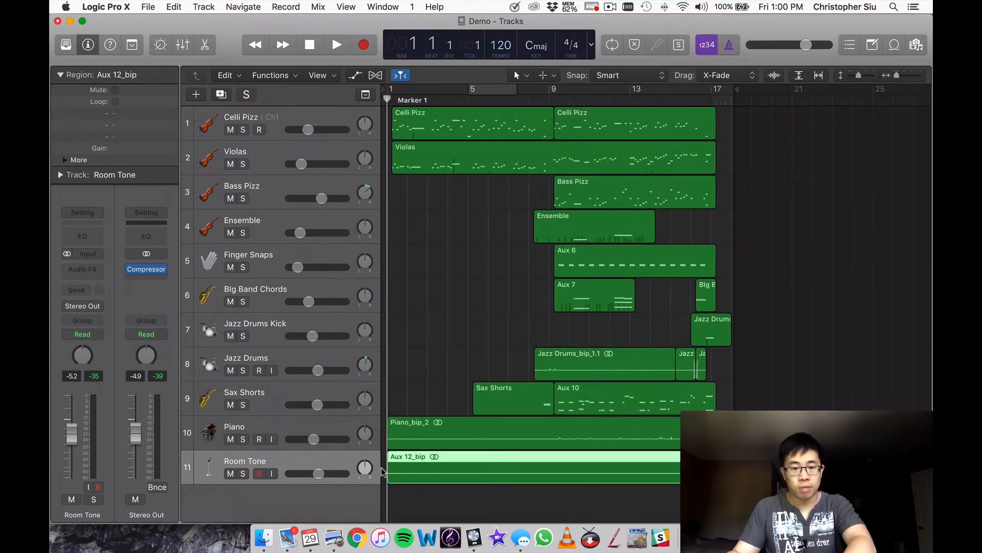
{"action": "key", "text": "space"}
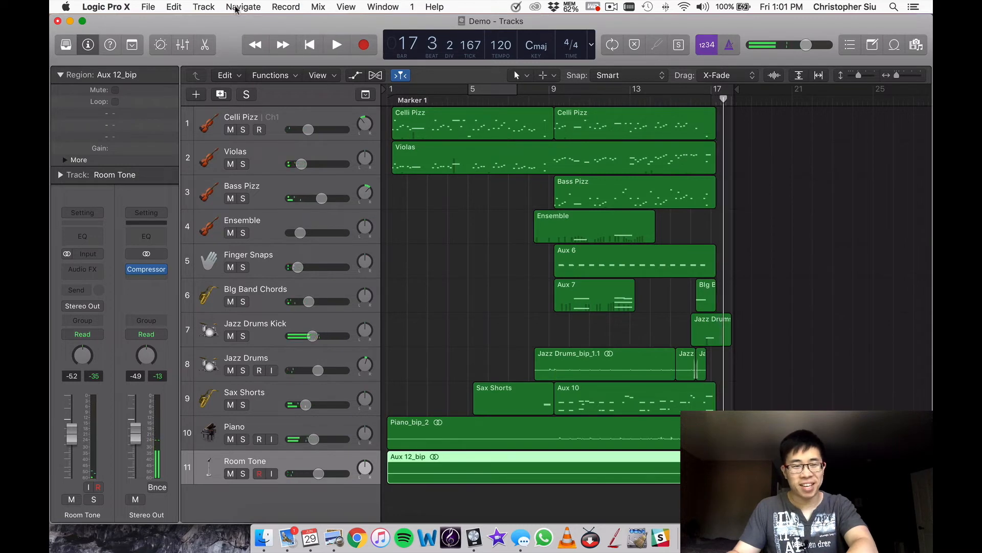
Open the mixer and enlarge it to reveal more of the channel strips.
{"action": "key", "text": "x"}
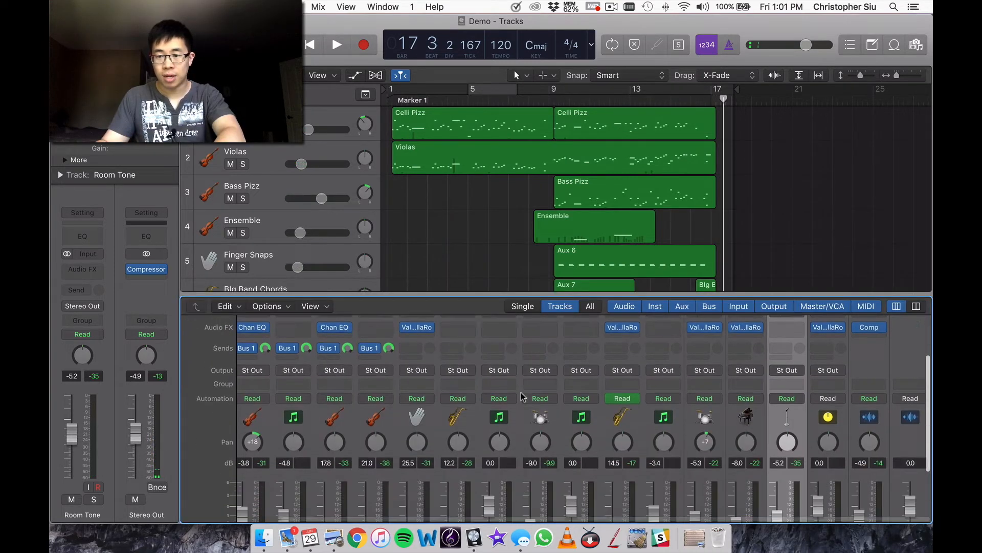
{"action": "scroll", "coordinate": [522, 397], "scroll_direction": "down", "scroll_amount": 5}
{"action": "left_click_drag", "start_coordinate": [522, 258], "coordinate": [511, 178]}
{"action": "scroll", "coordinate": [858, 246], "scroll_direction": "up", "scroll_amount": 1}
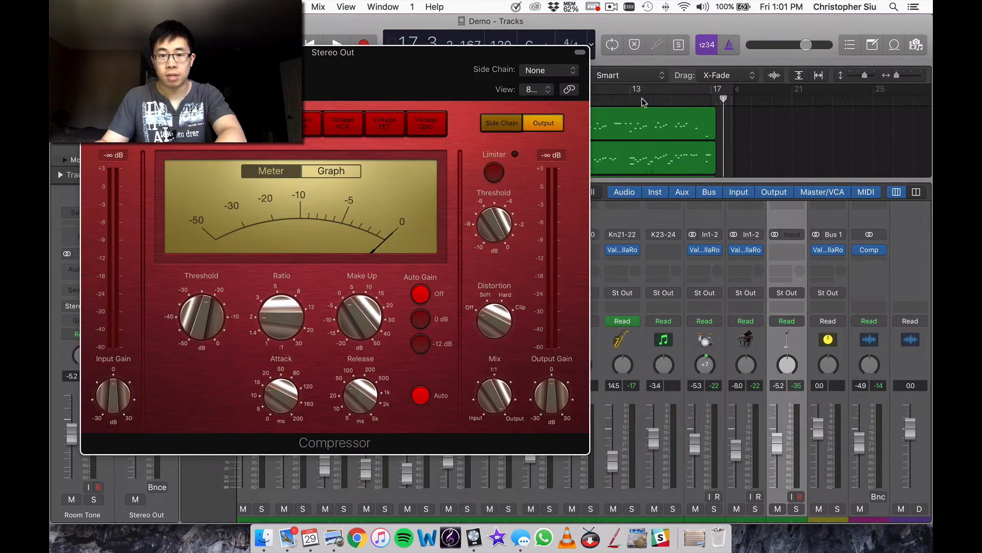
Watch the Stereo Out Compressor's meters while playing from about bar 13, stop playback and close the plug-in window.
{"action": "left_click", "coordinate": [643, 100]}
{"action": "key", "text": "space"}
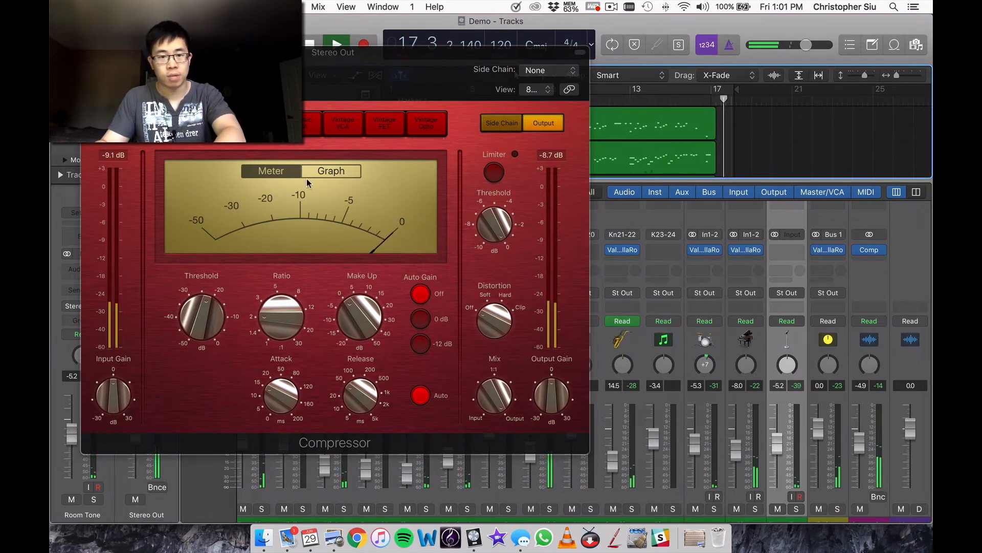
{"action": "key", "text": "space"}
{"action": "left_click", "coordinate": [88, 52]}
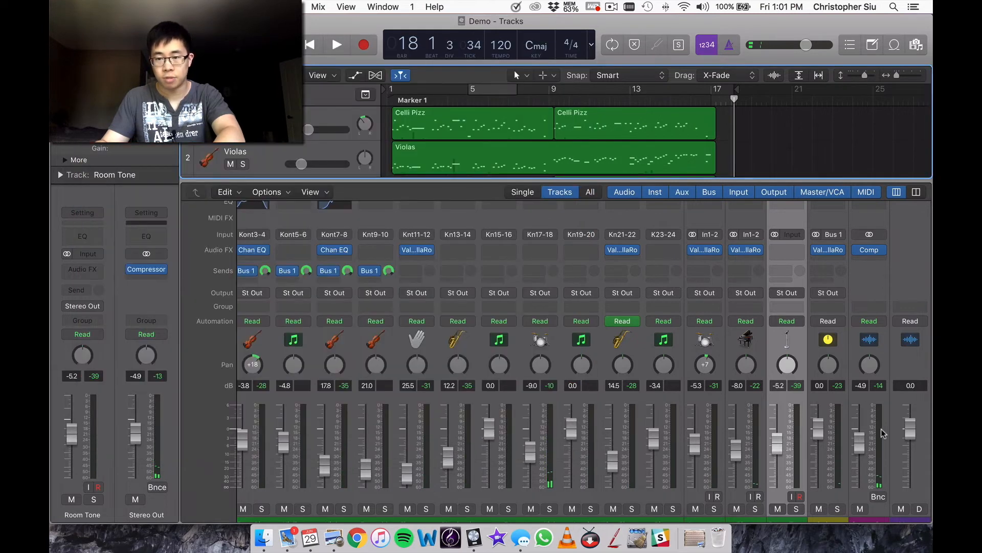
Examine the Strings bus channel and its reverb insert, and play the arrangement from the beginning.
{"action": "scroll", "coordinate": [883, 429], "scroll_direction": "down", "scroll_amount": 2}
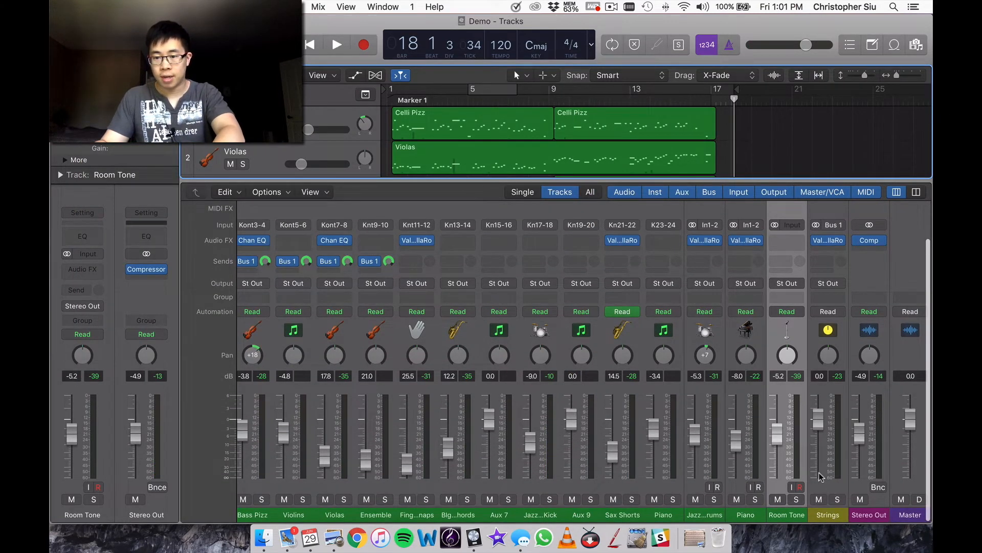
{"action": "scroll", "coordinate": [820, 479], "scroll_direction": "left", "scroll_amount": 2}
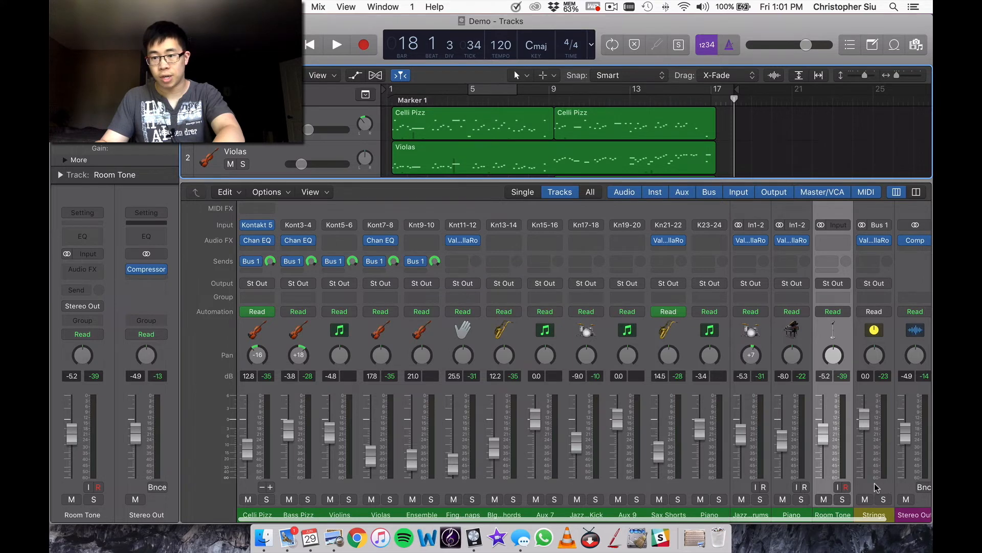
{"action": "scroll", "coordinate": [876, 487], "scroll_direction": "up", "scroll_amount": 3}
{"action": "mouse_move", "coordinate": [878, 287]}
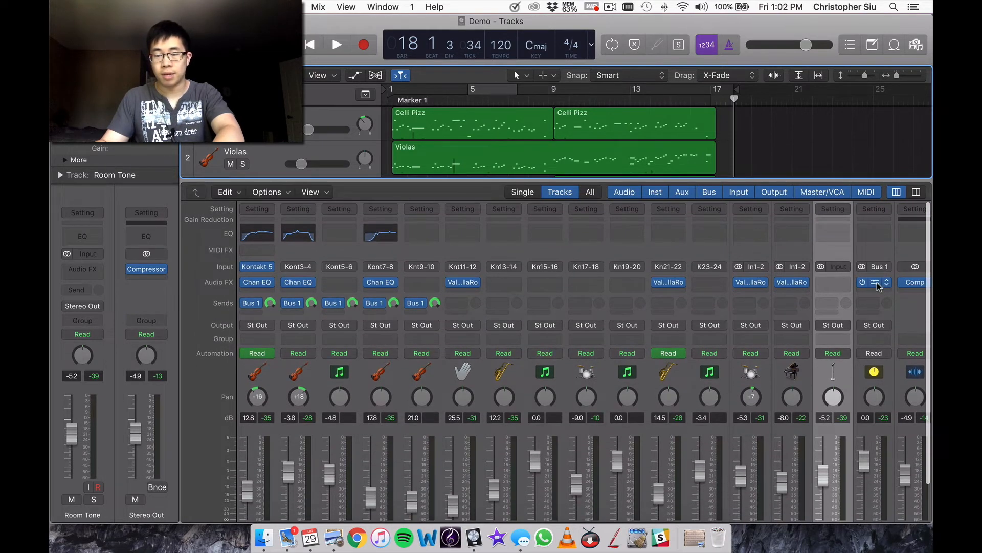
{"action": "key", "text": "Return"}
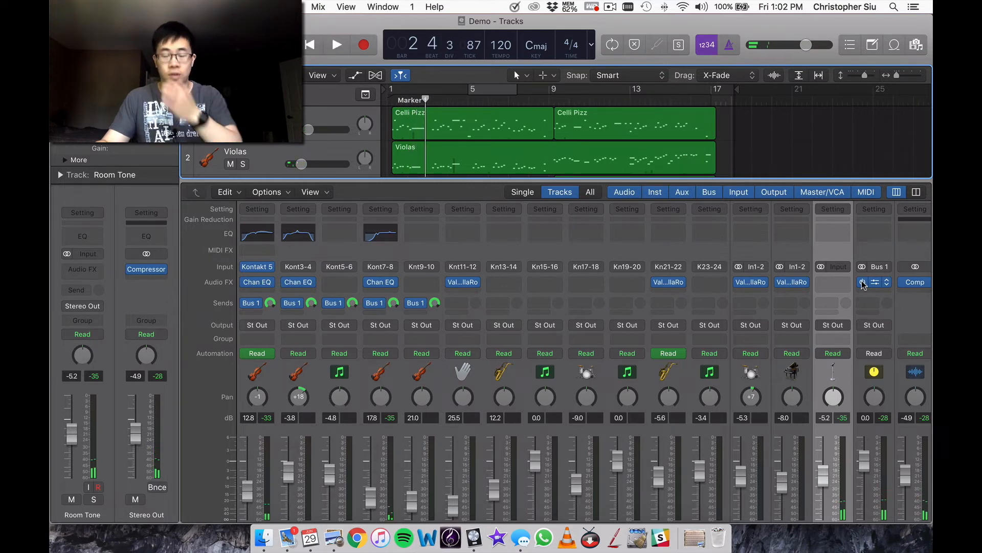
Examine the reverb inserts on the Finger Snaps, Sax Shorts, Jazz Drums and Piano channels and the strings' EQs.
{"action": "scroll", "coordinate": [863, 285], "scroll_direction": "down", "scroll_amount": 3}
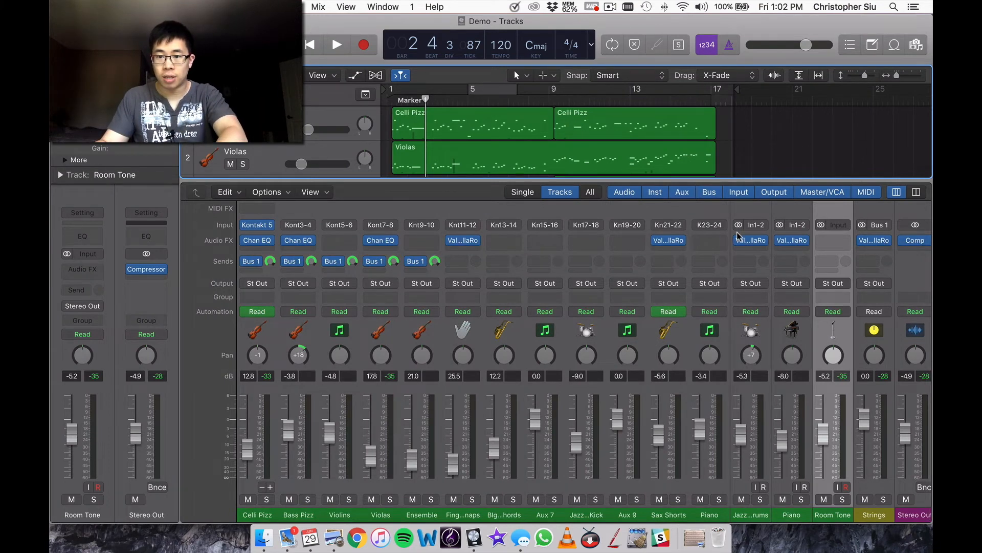
{"action": "scroll", "coordinate": [778, 240], "scroll_direction": "left", "scroll_amount": 2}
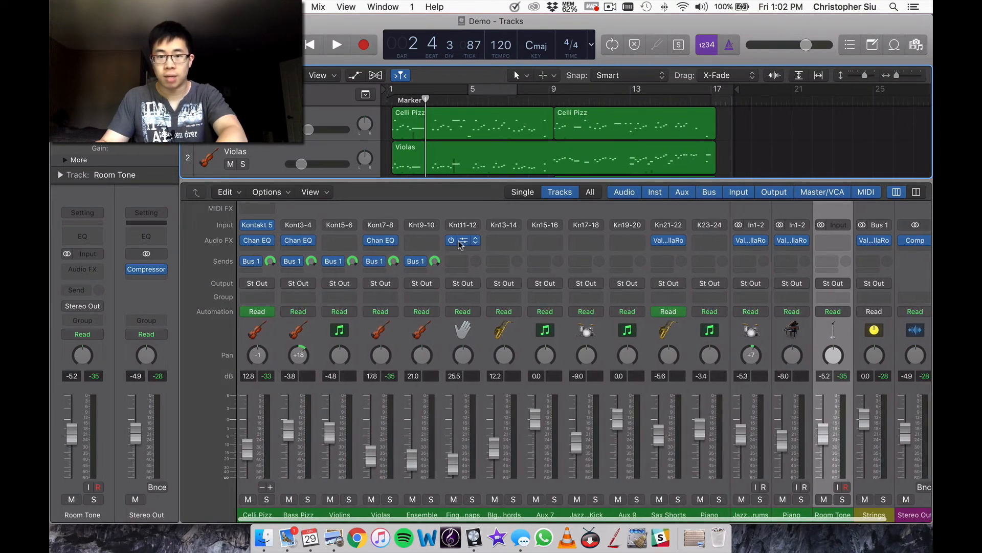
{"action": "scroll", "coordinate": [465, 240], "scroll_direction": "down", "scroll_amount": 2}
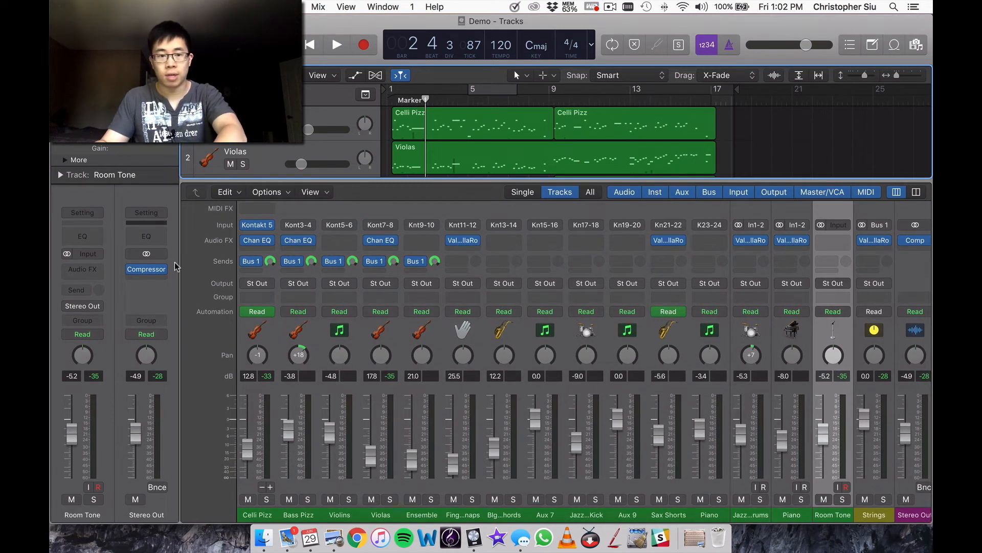
{"action": "scroll", "coordinate": [332, 251], "scroll_direction": "up", "scroll_amount": 3}
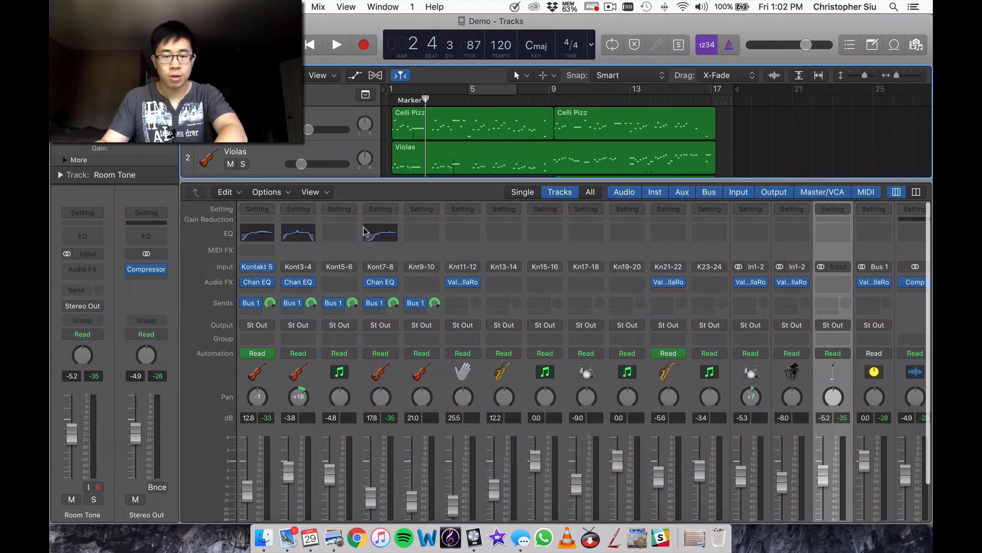
Examine the Channel EQ curve on the Bass Pizz channel and close its plug-in window.
{"action": "scroll", "coordinate": [364, 230], "scroll_direction": "down", "scroll_amount": 3}
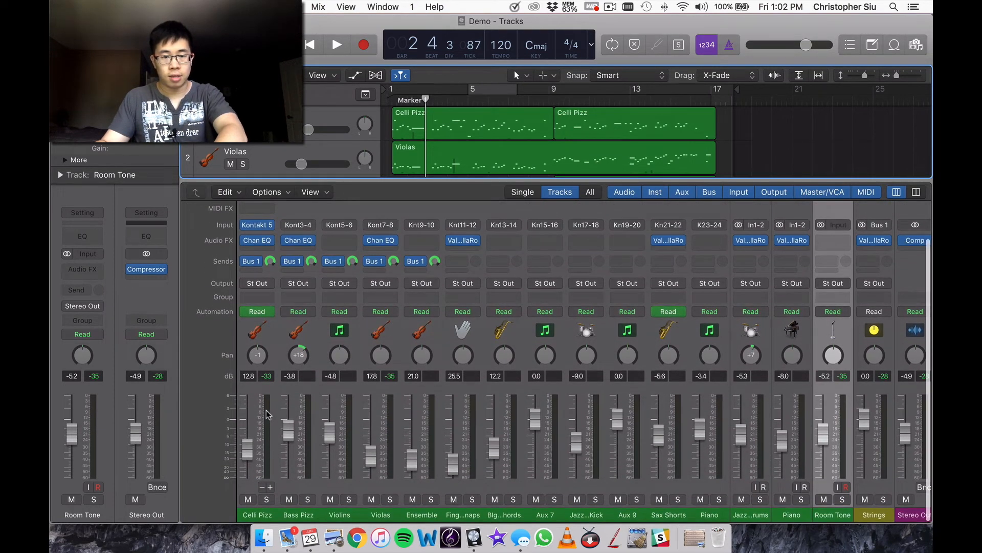
{"action": "scroll", "coordinate": [372, 385], "scroll_direction": "up", "scroll_amount": 3}
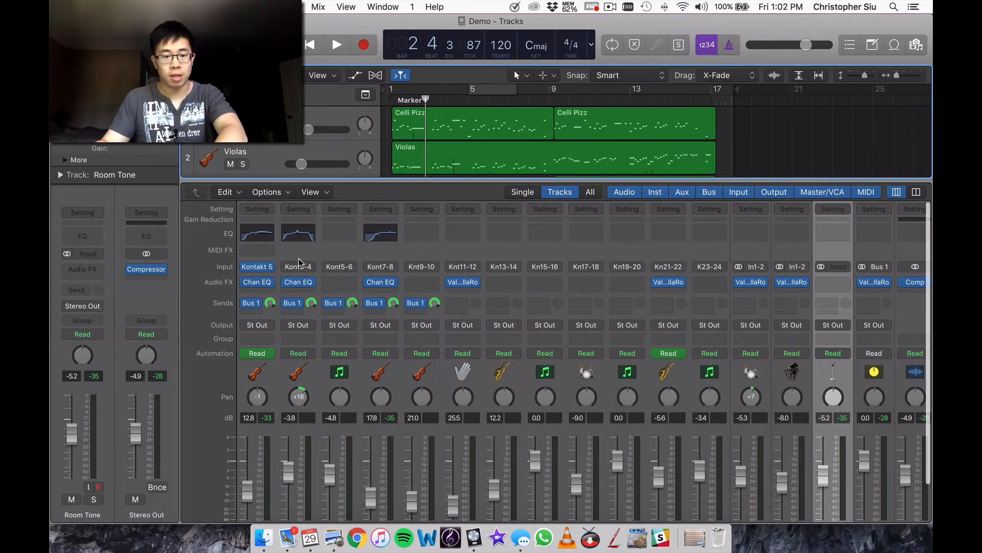
{"action": "scroll", "coordinate": [302, 263], "scroll_direction": "down", "scroll_amount": 3}
{"action": "scroll", "coordinate": [317, 274], "scroll_direction": "up", "scroll_amount": 3}
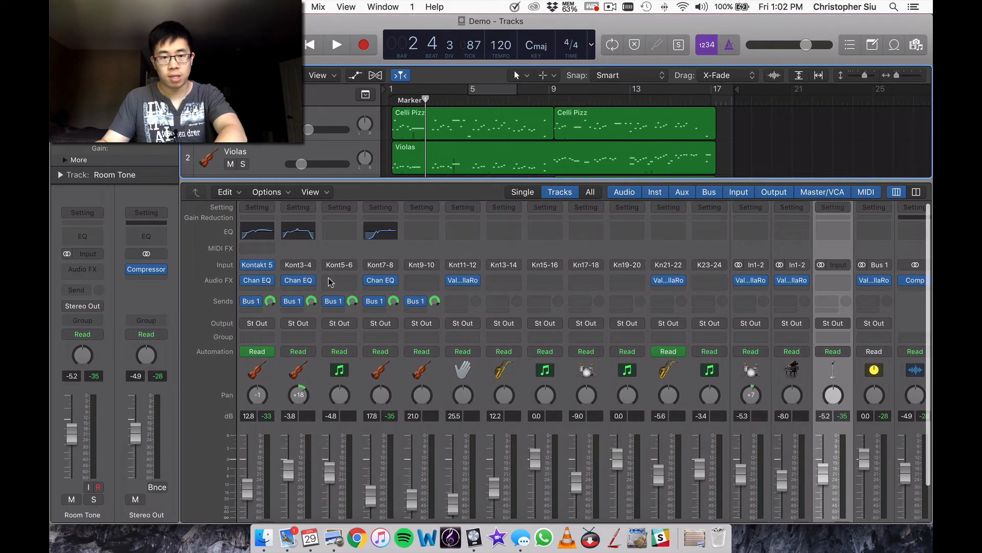
{"action": "left_click", "coordinate": [308, 236]}
{"action": "left_click", "coordinate": [311, 235]}
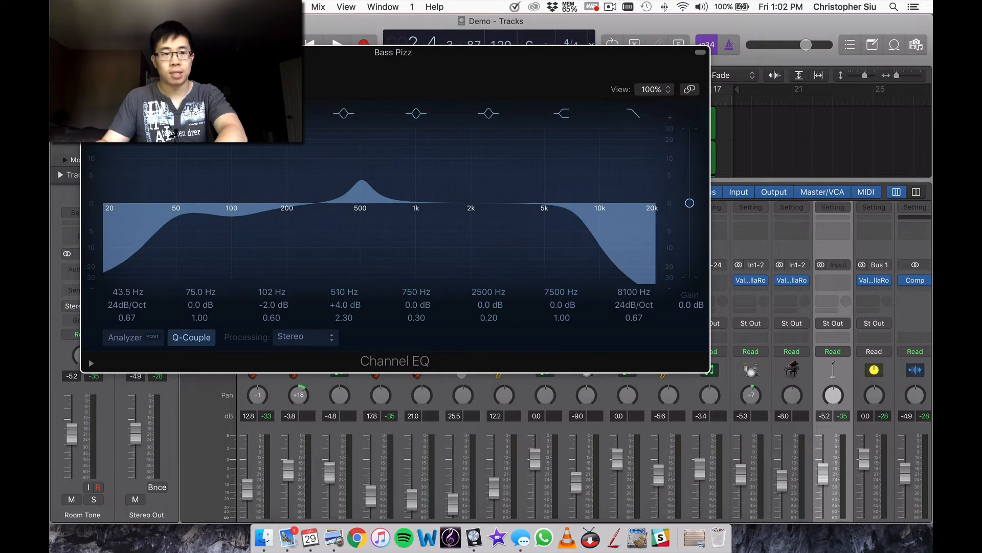
{"action": "left_click", "coordinate": [88, 52]}
Examine the Channel EQ curve on the Violas channel and close its plug-in window.
{"action": "scroll", "coordinate": [387, 260], "scroll_direction": "down", "scroll_amount": 3}
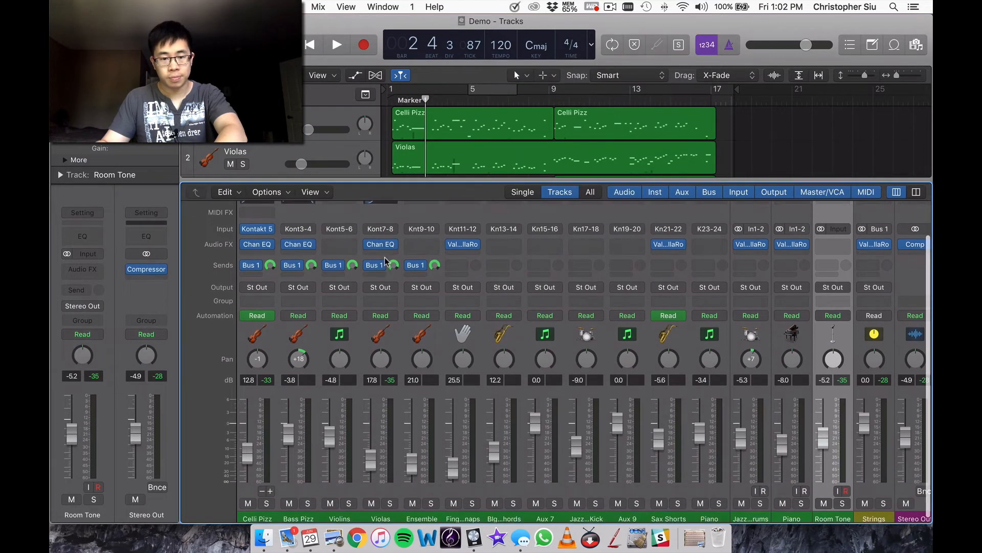
{"action": "scroll", "coordinate": [385, 349], "scroll_direction": "up", "scroll_amount": 2}
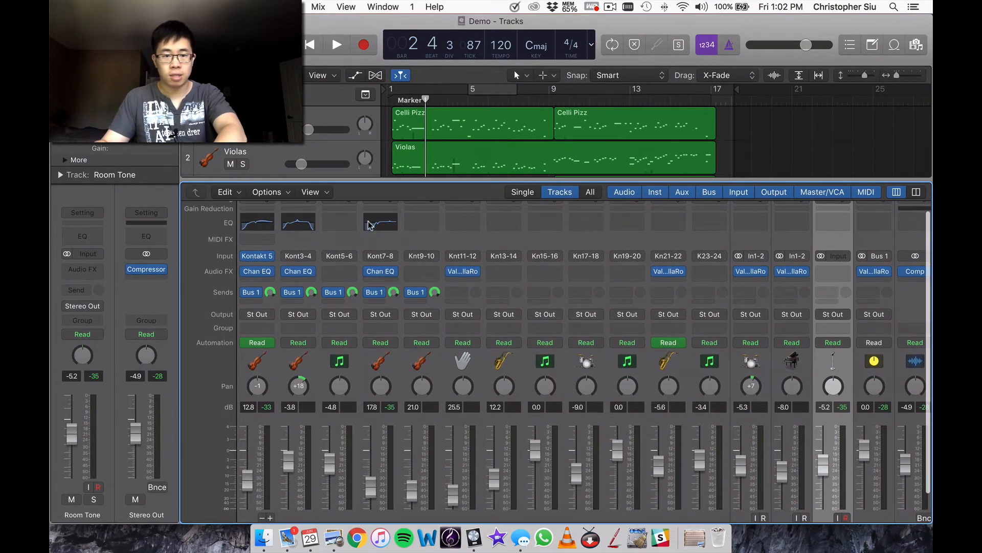
{"action": "left_click", "coordinate": [371, 225]}
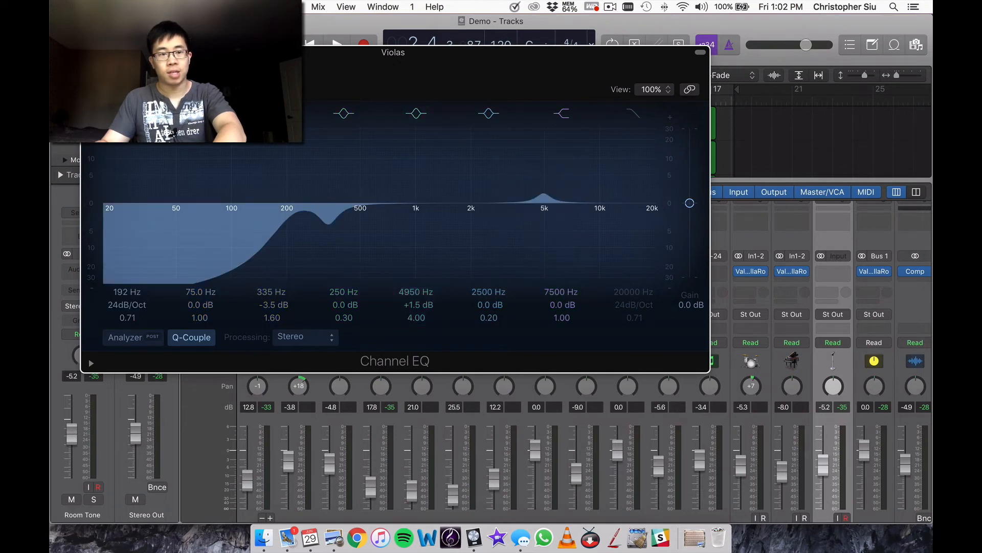
{"action": "key", "text": "super+w"}
Check the EQ slot on the Ensemble channel and hide the mixer to show the full track arrangement.
{"action": "scroll", "coordinate": [372, 300], "scroll_direction": "down", "scroll_amount": 3}
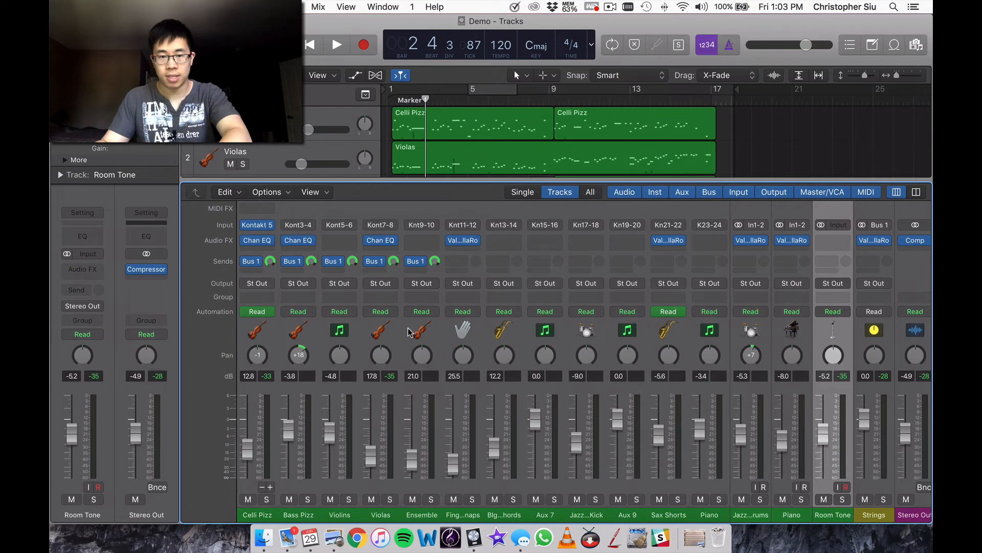
{"action": "scroll", "coordinate": [424, 328], "scroll_direction": "up", "scroll_amount": 3}
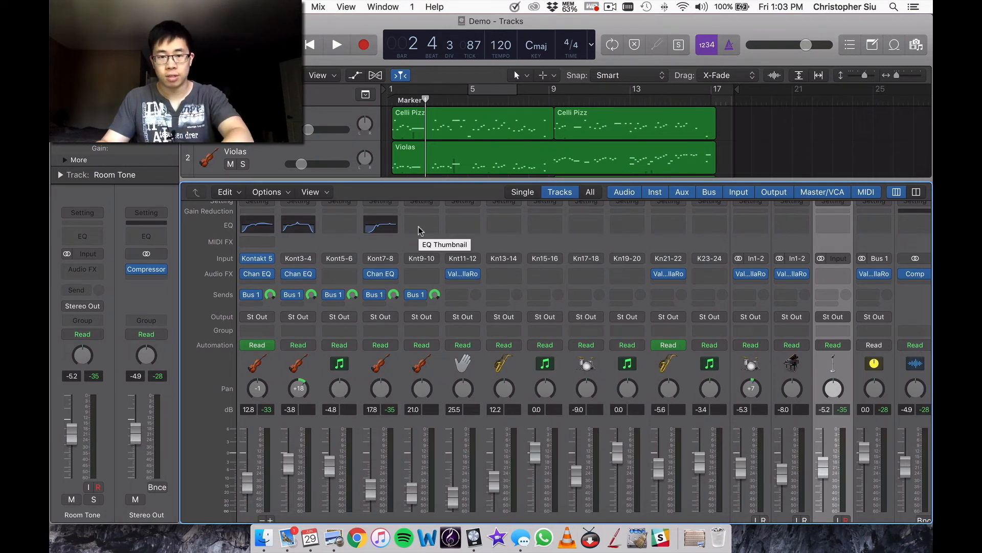
{"action": "scroll", "coordinate": [419, 230], "scroll_direction": "down", "scroll_amount": 3}
{"action": "key", "text": "x"}
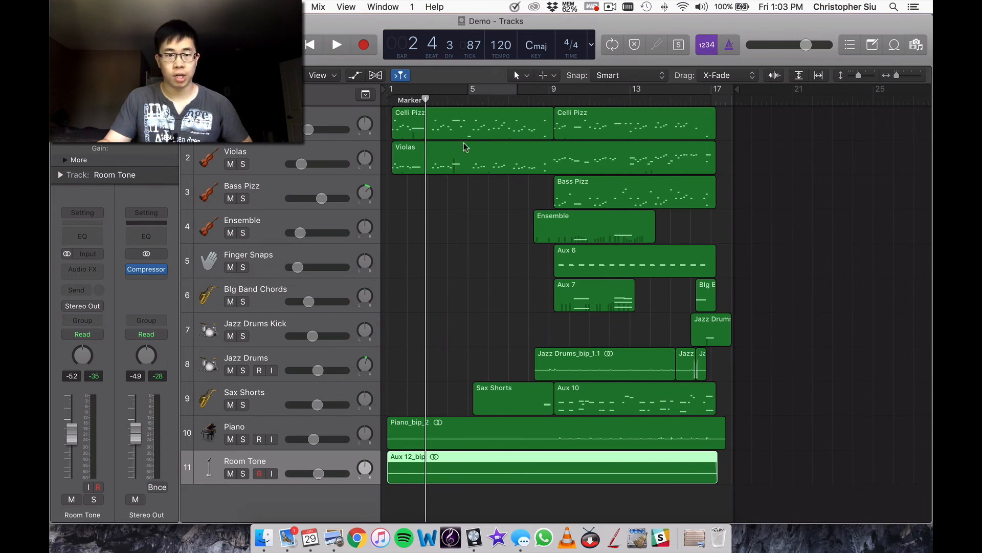
Open the Celli Pizz track's Kontakt 5 instrument and reposition its window so more of the editor fits on screen.
{"action": "left_click", "coordinate": [309, 108]}
{"action": "mouse_move", "coordinate": [81, 248]}
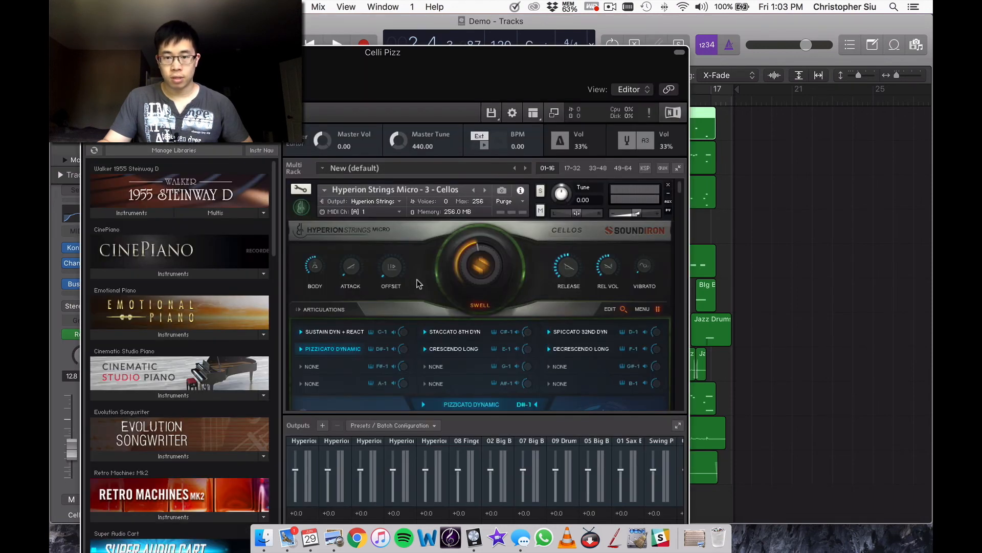
{"action": "left_click_drag", "start_coordinate": [507, 70], "coordinate": [555, 41]}
Look through the instruments loaded in Kontakt's multi rack, from the Hyperion Strings Micro Cellos down to Cinesamples-Room.
{"action": "scroll", "coordinate": [503, 211], "scroll_direction": "down", "scroll_amount": 2}
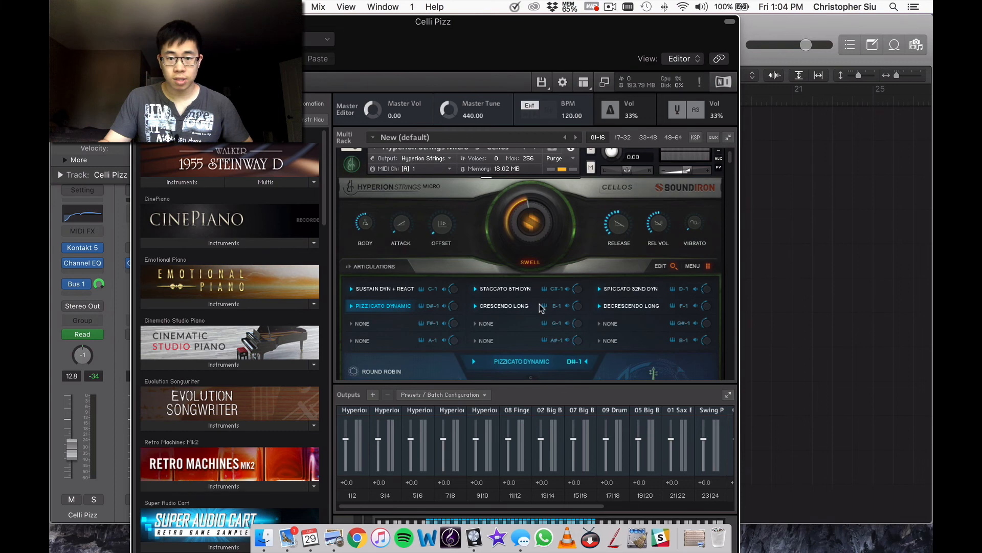
{"action": "scroll", "coordinate": [536, 305], "scroll_direction": "down", "scroll_amount": 5}
{"action": "scroll", "coordinate": [536, 306], "scroll_direction": "down", "scroll_amount": 3}
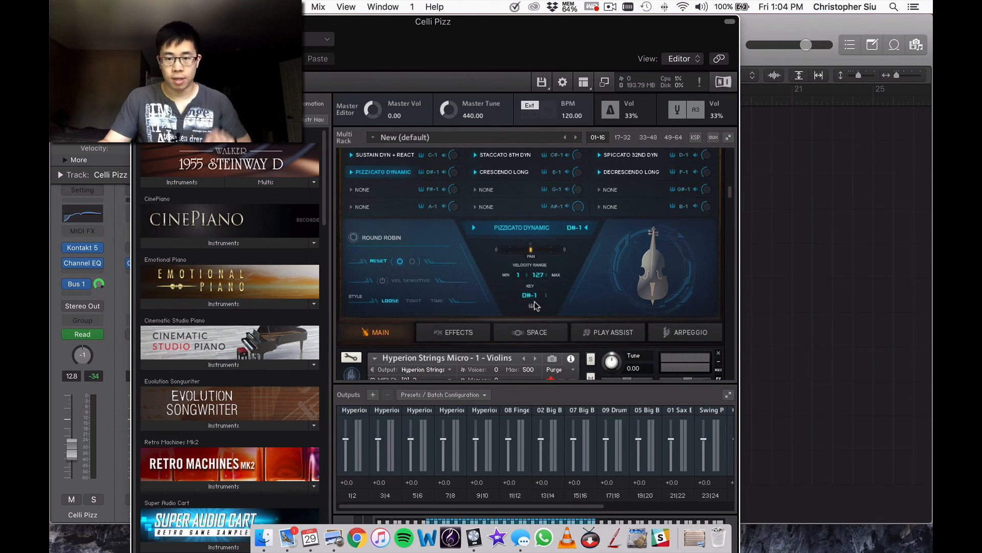
{"action": "scroll", "coordinate": [534, 306], "scroll_direction": "down", "scroll_amount": 6}
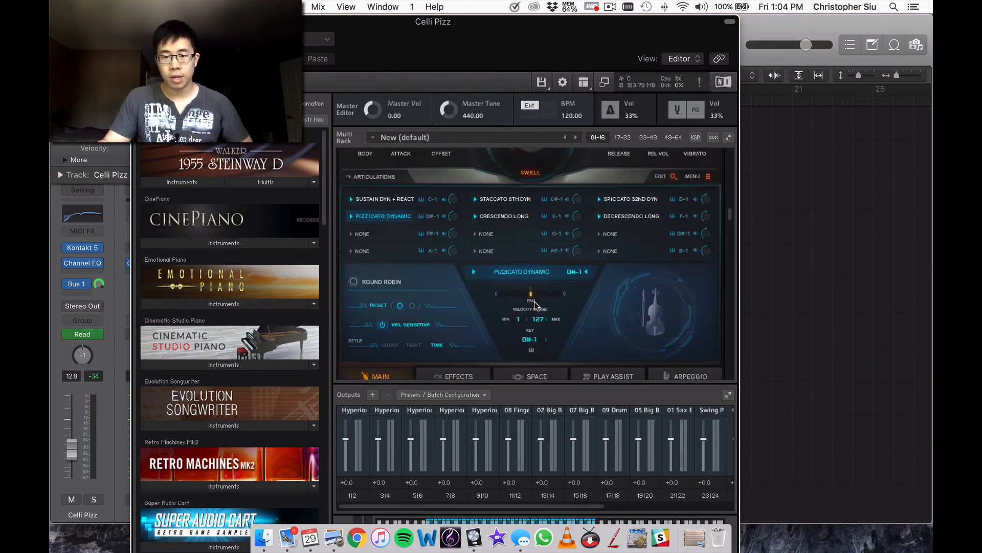
{"action": "scroll", "coordinate": [535, 305], "scroll_direction": "down", "scroll_amount": 10}
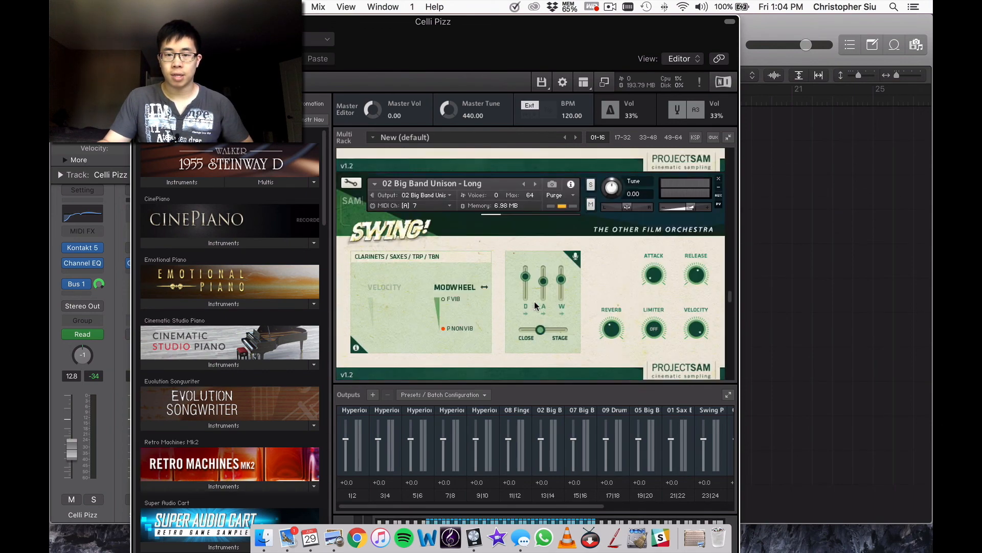
{"action": "scroll", "coordinate": [534, 306], "scroll_direction": "down", "scroll_amount": 15}
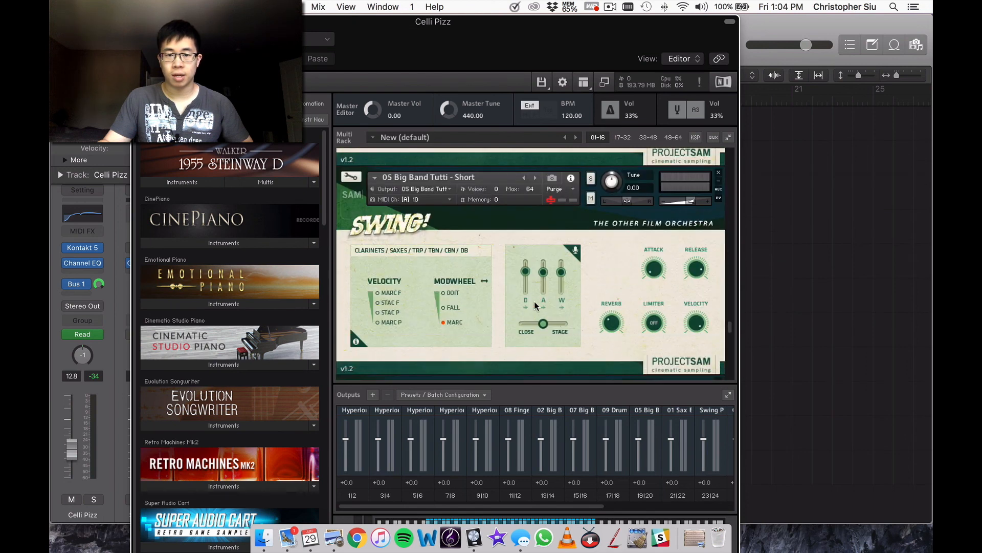
{"action": "scroll", "coordinate": [534, 305], "scroll_direction": "down", "scroll_amount": 10}
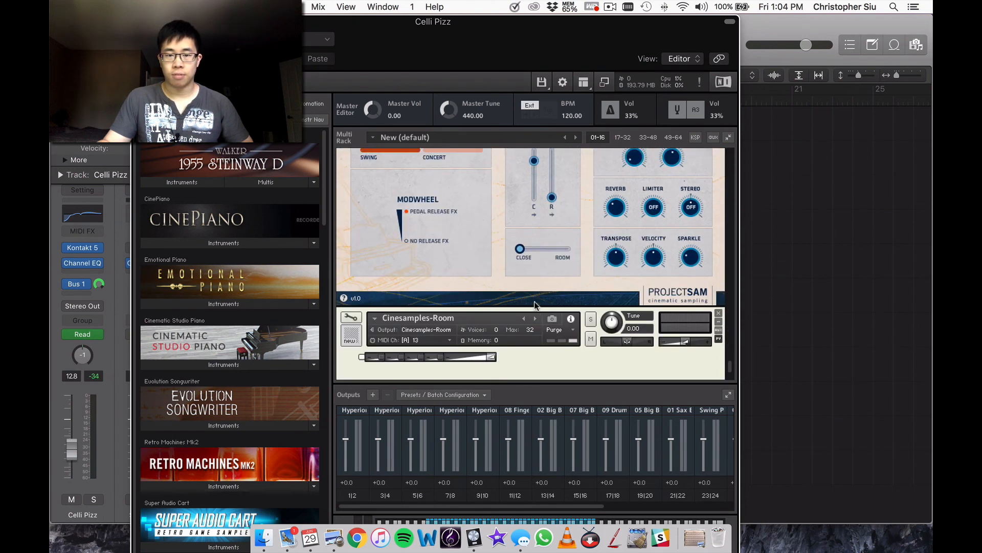